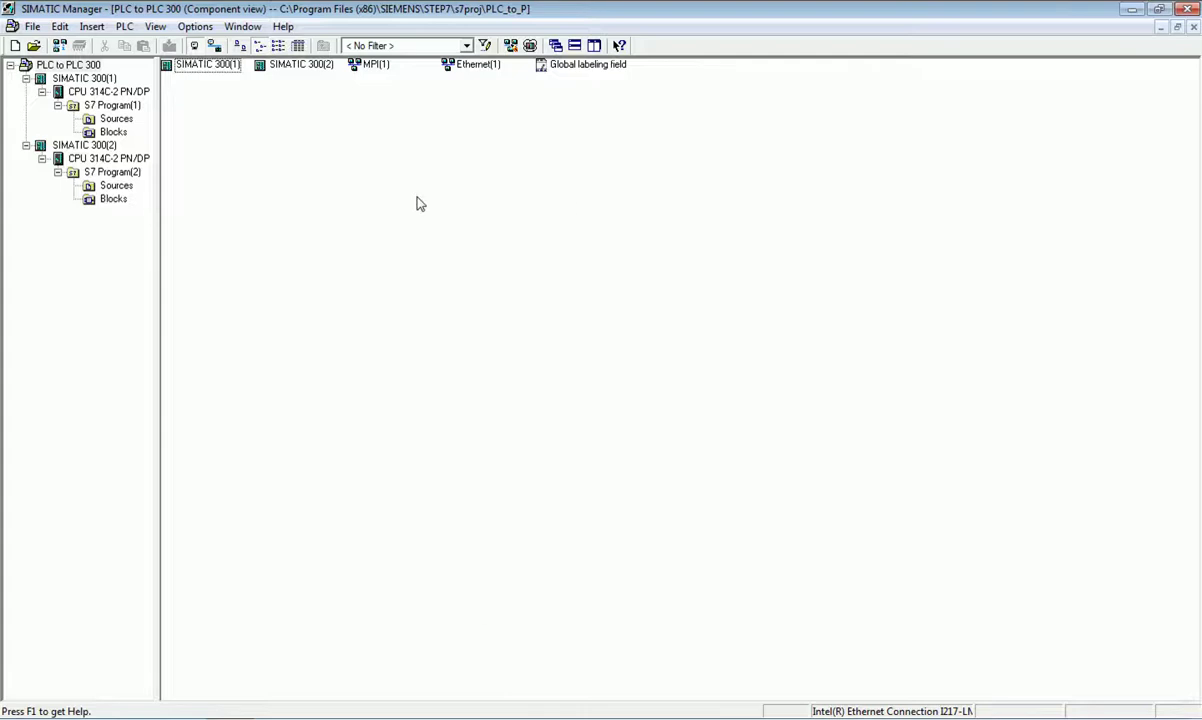
click(34, 25)
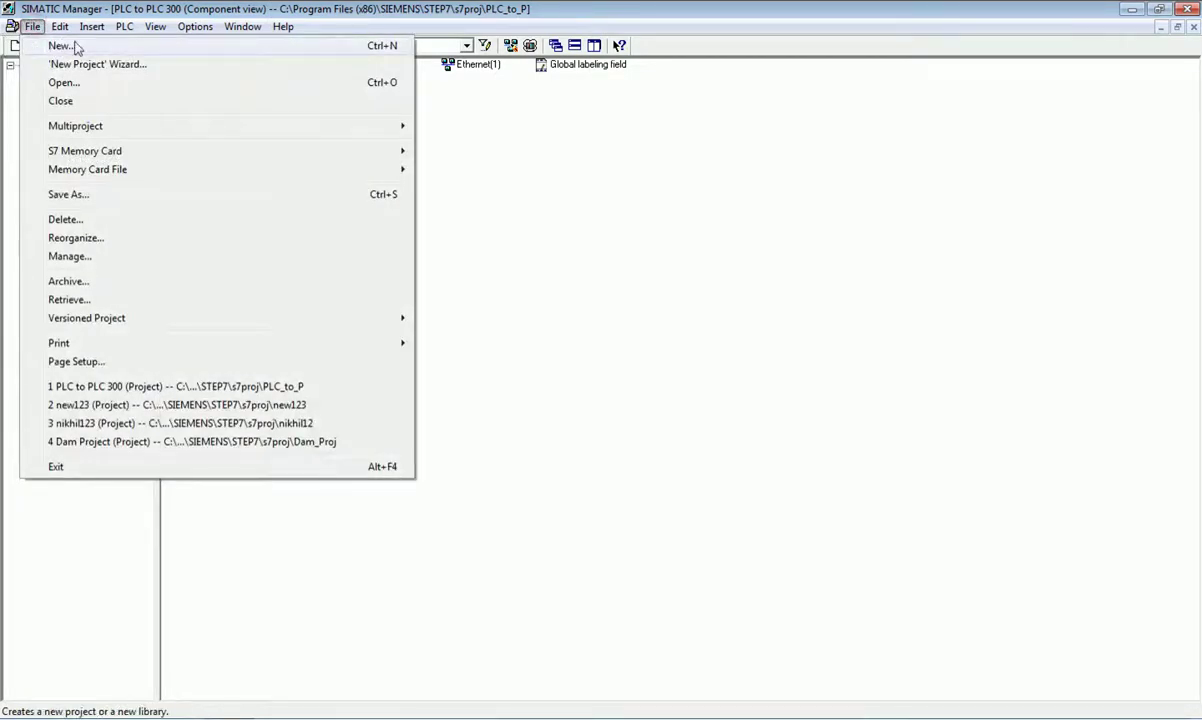
click(97, 64)
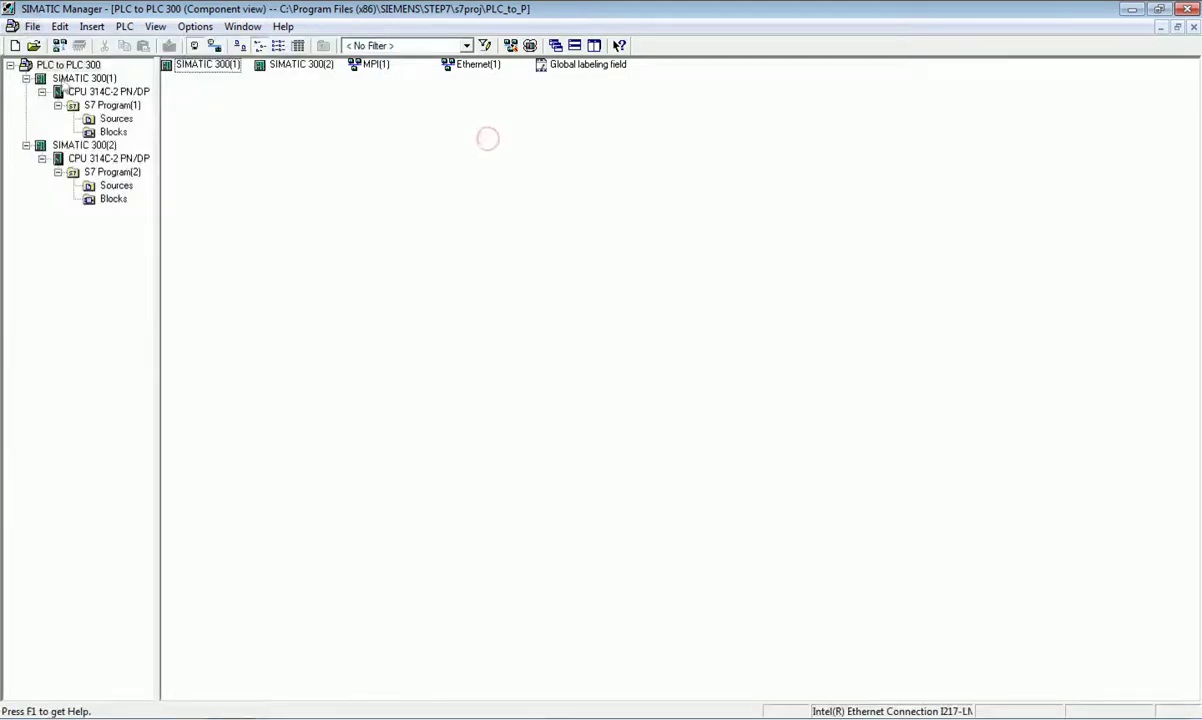
click(75, 65)
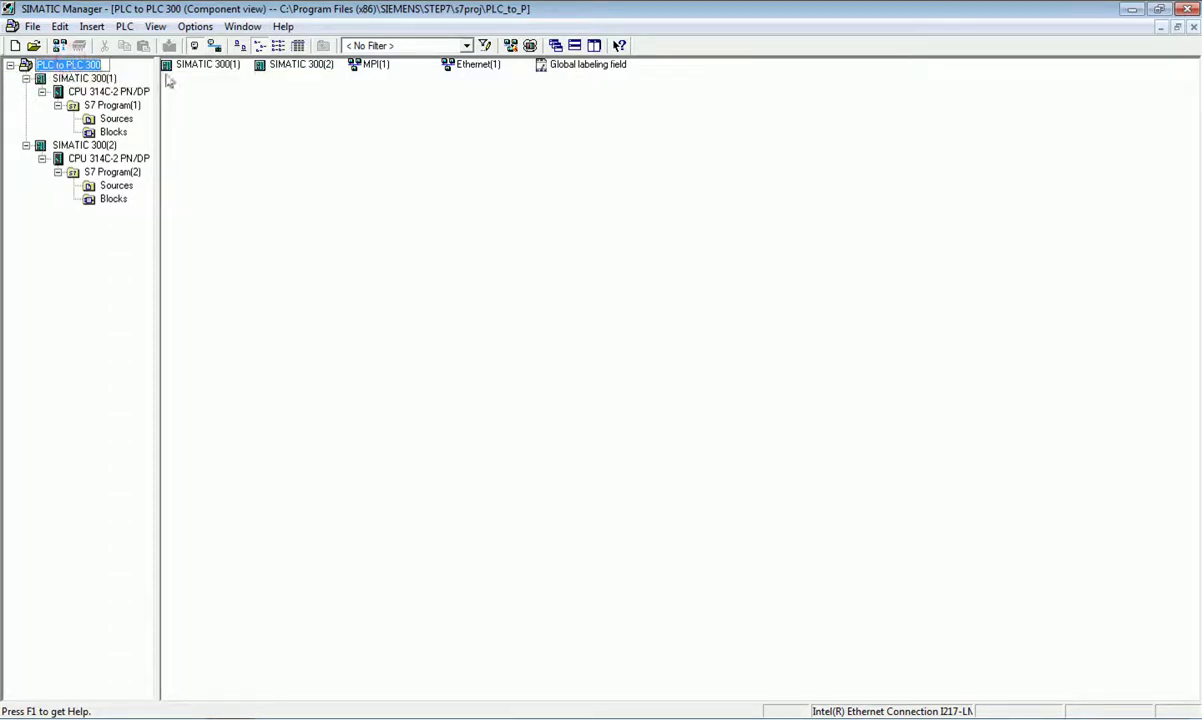
click(212, 136)
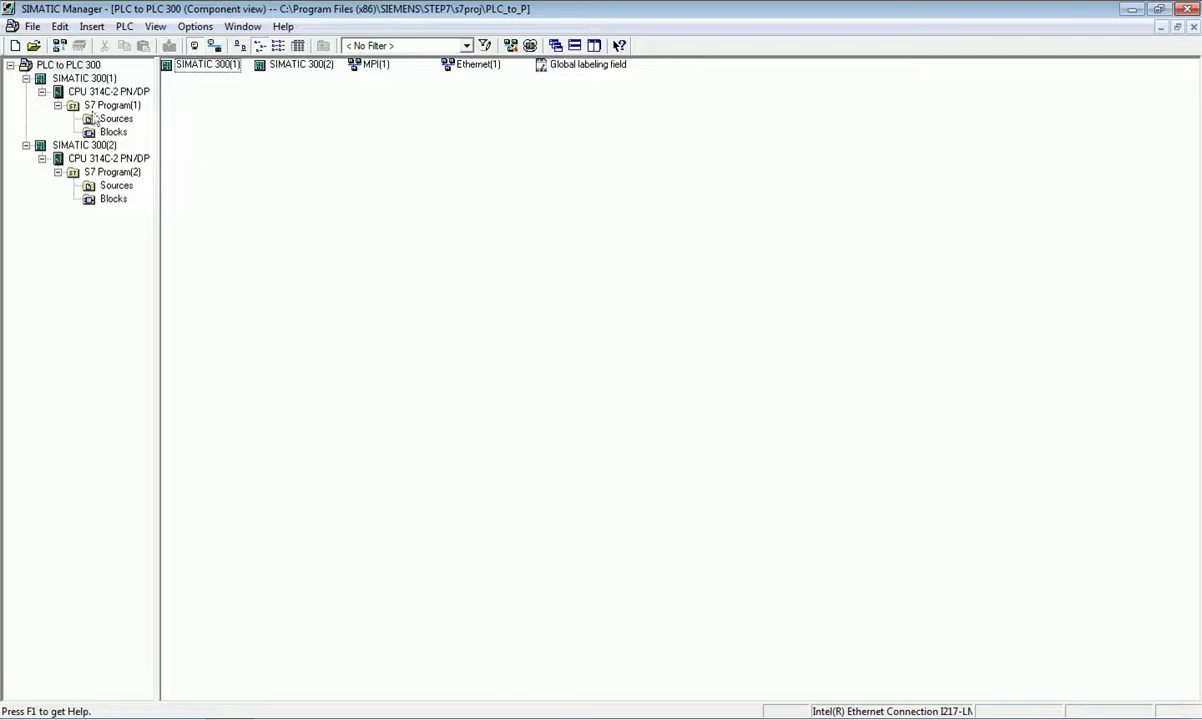
Look over the project's two SIMATIC 300 stations and the object types that can be inserted into the project
click(97, 79)
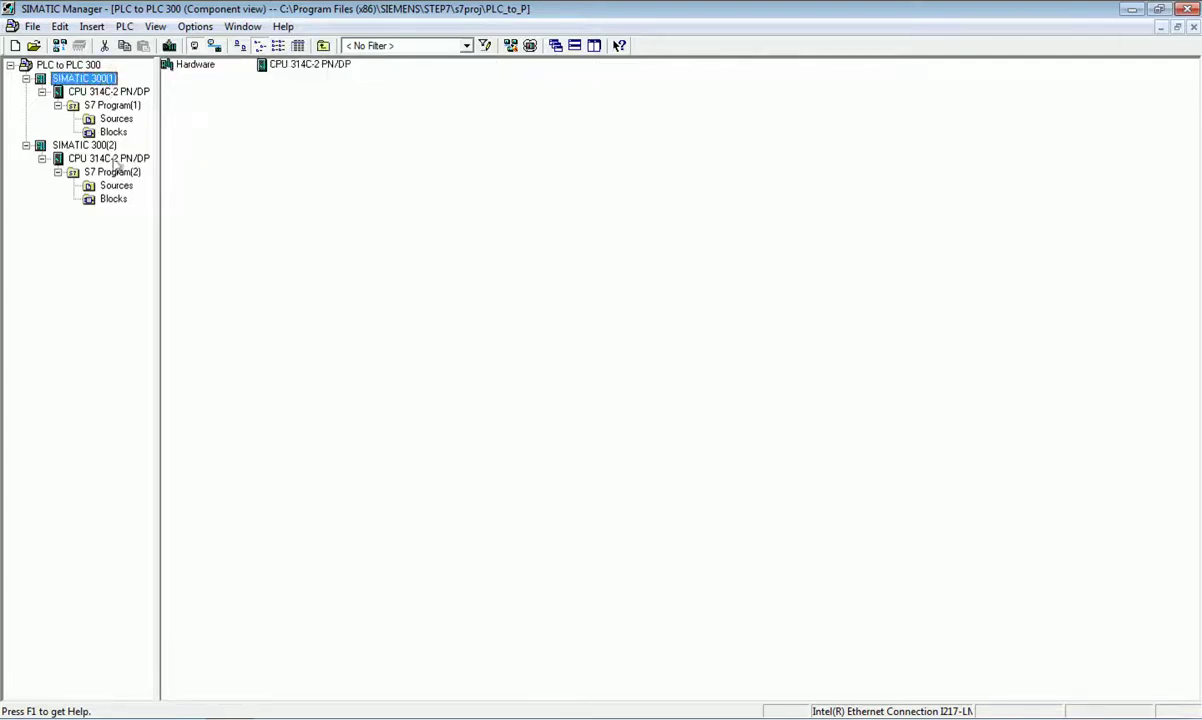
click(101, 147)
click(80, 66)
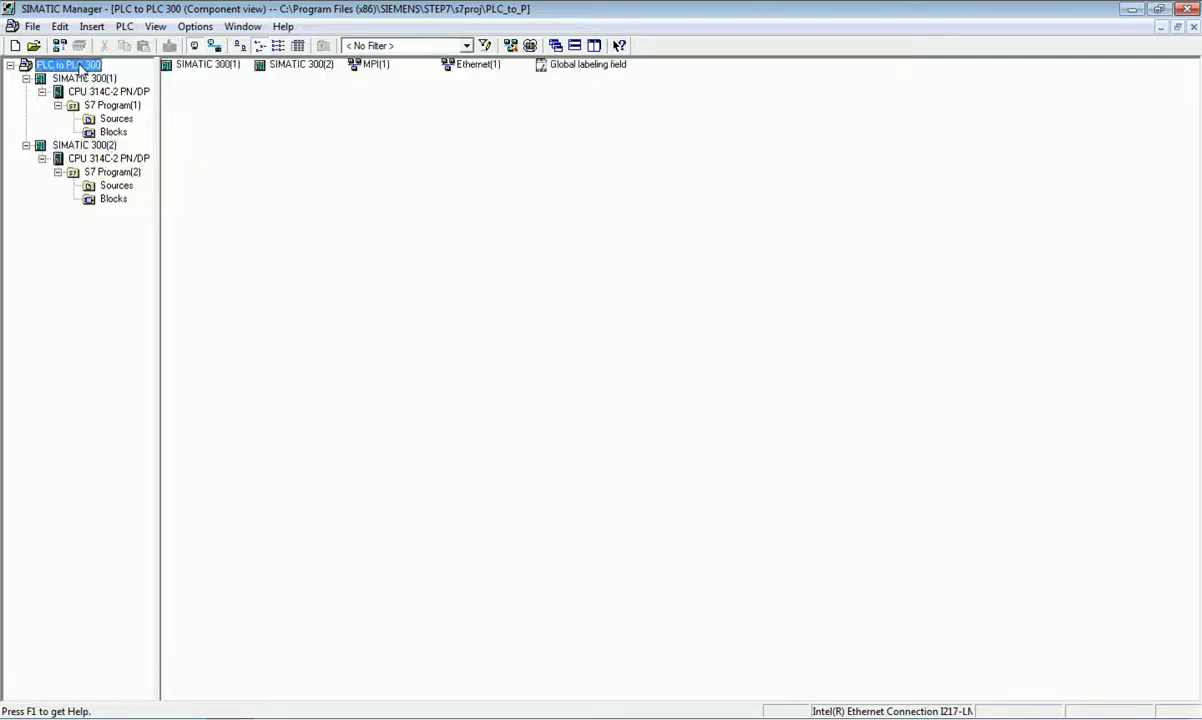
right_click(81, 70)
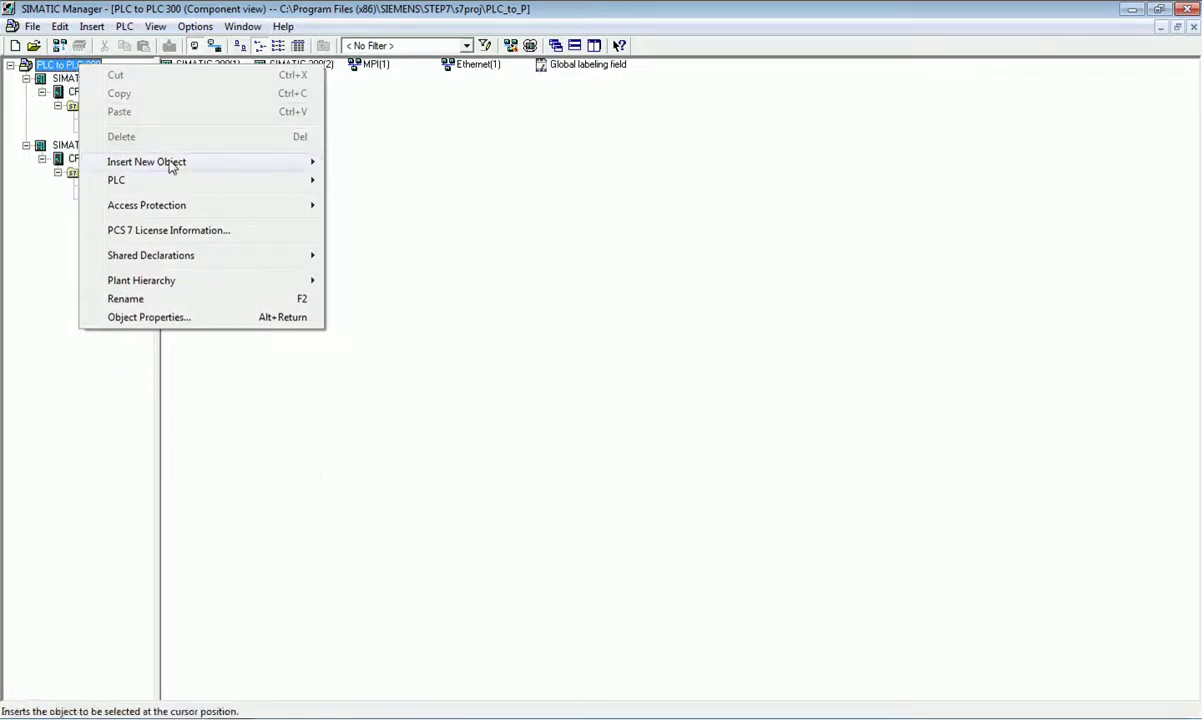
mouse_move(170, 165)
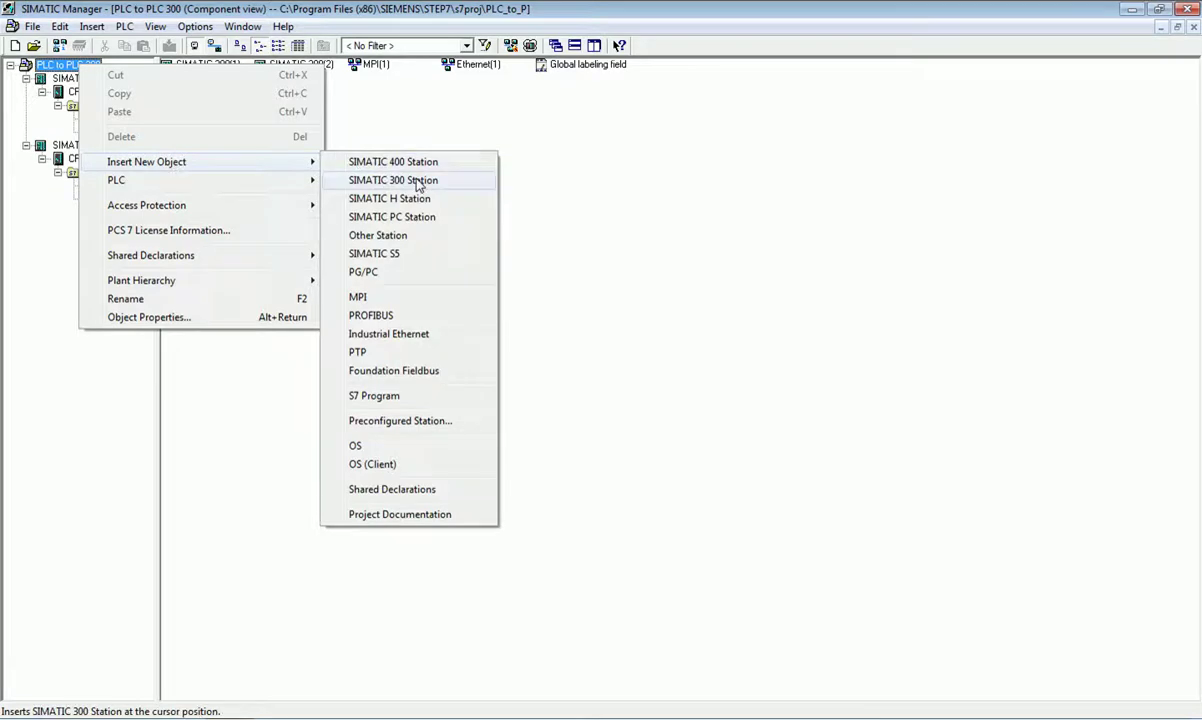
click(392, 113)
Open the hardware configuration of SIMATIC 300(1) and locate the RACK-300 rail and CPU 314C-2 PN/DP 6ES7 314-6EH04-0AB0 V3.3 in the catalog
click(84, 82)
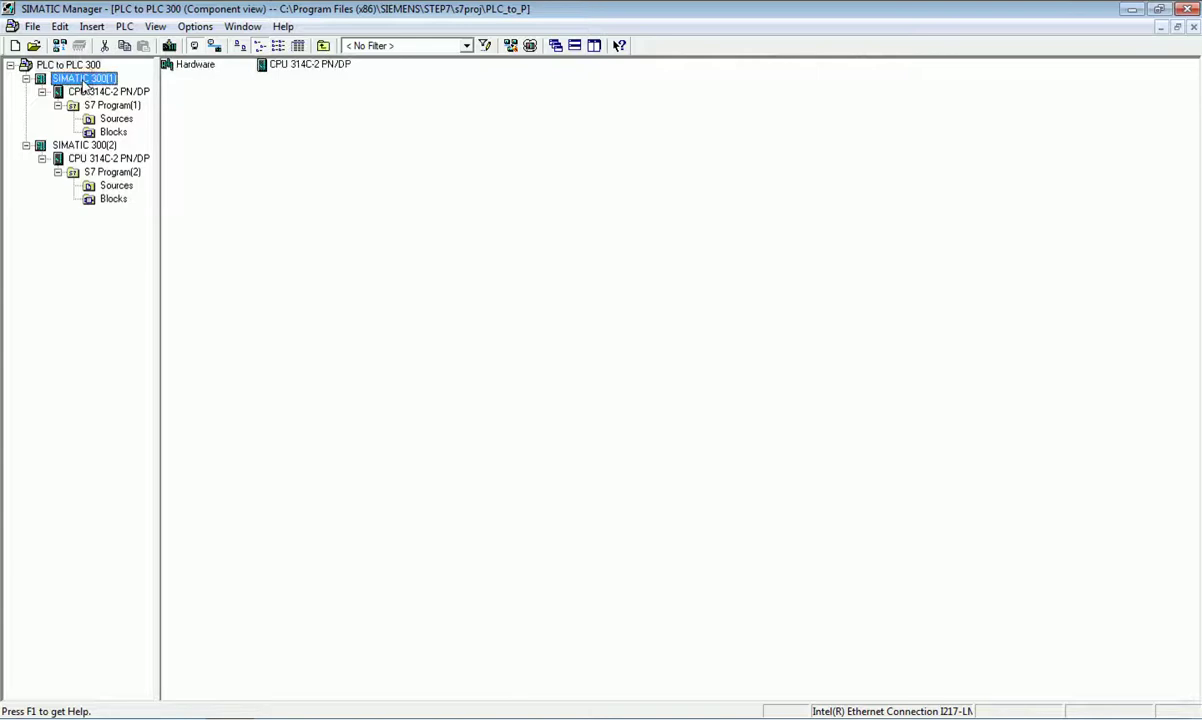
double_click(185, 66)
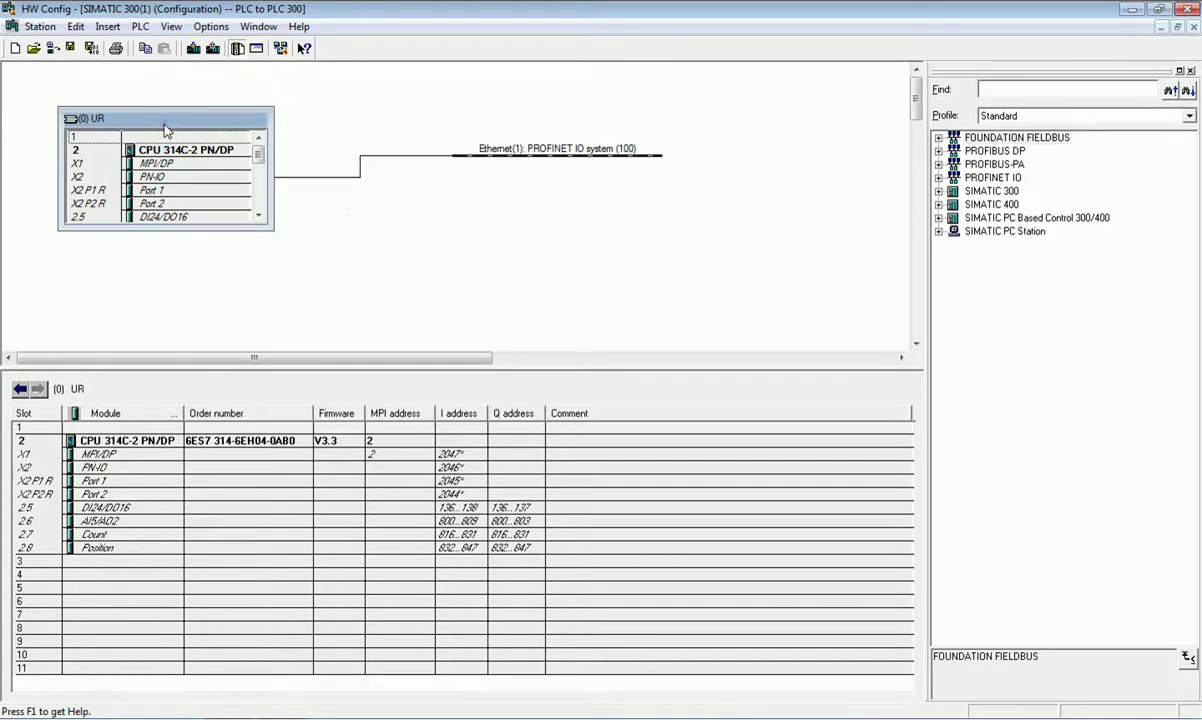
click(938, 191)
click(954, 298)
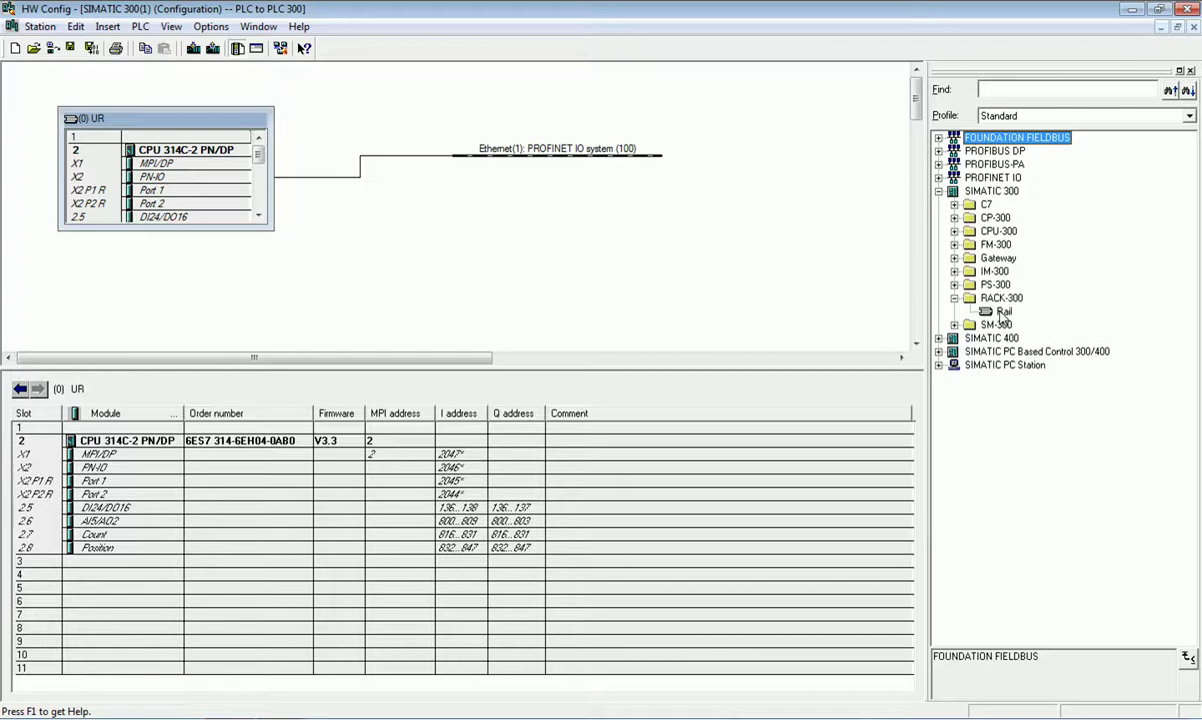
click(954, 231)
double_click(1030, 379)
double_click(1040, 392)
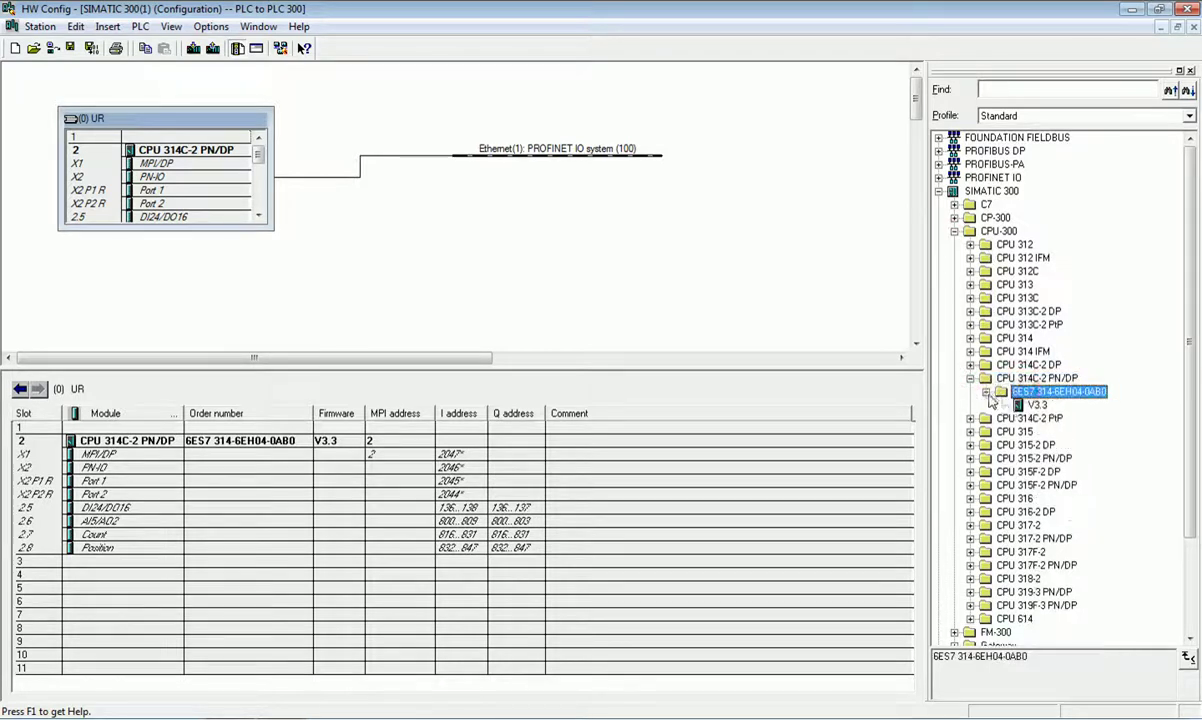
click(1036, 405)
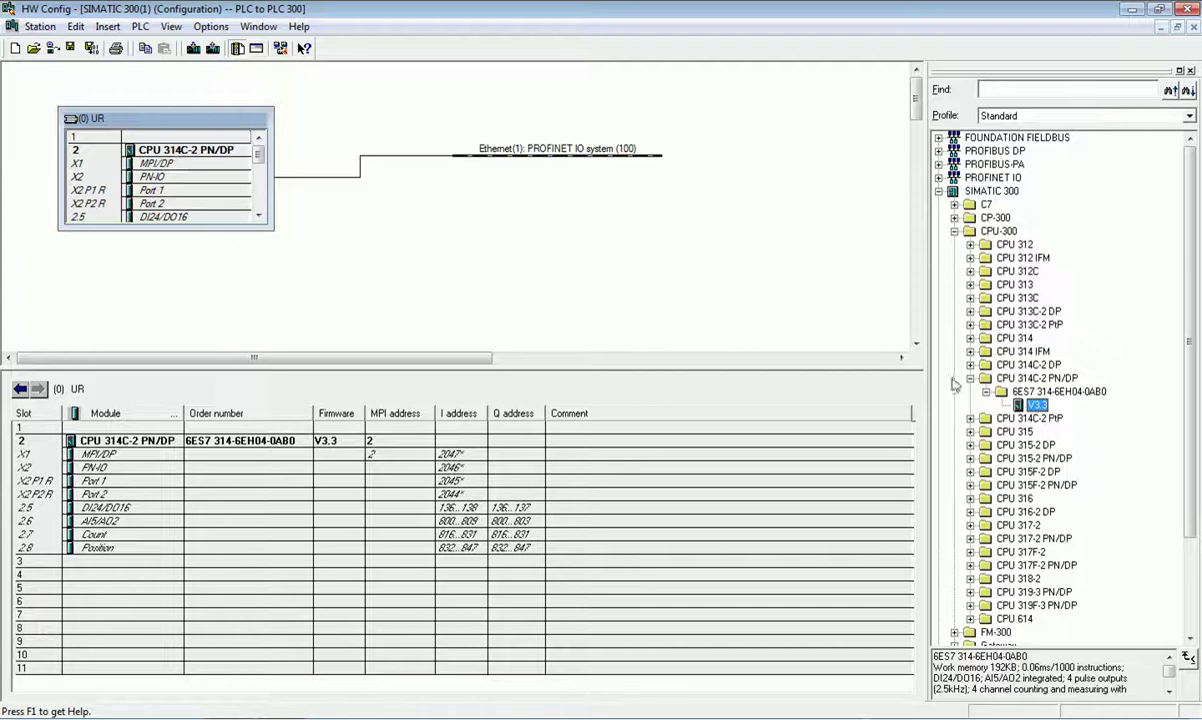
Check the IP address and subnet assignment of the CPU's PN-IO Ethernet interface
click(180, 184)
double_click(180, 184)
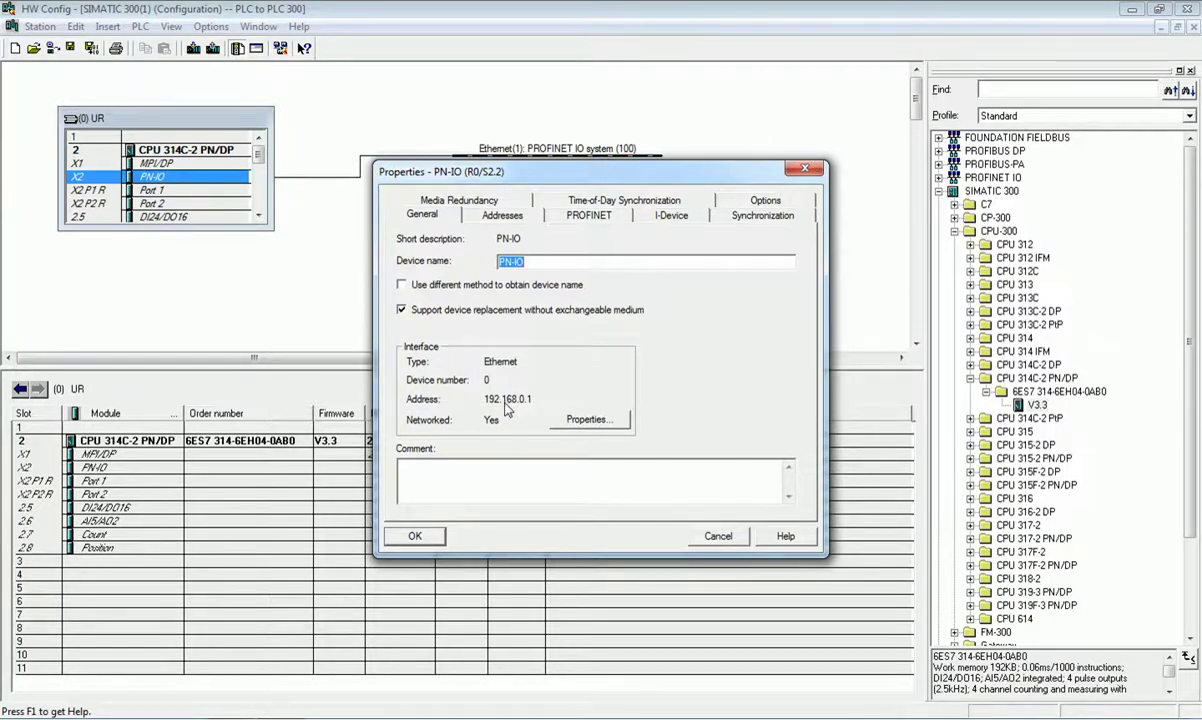
click(598, 420)
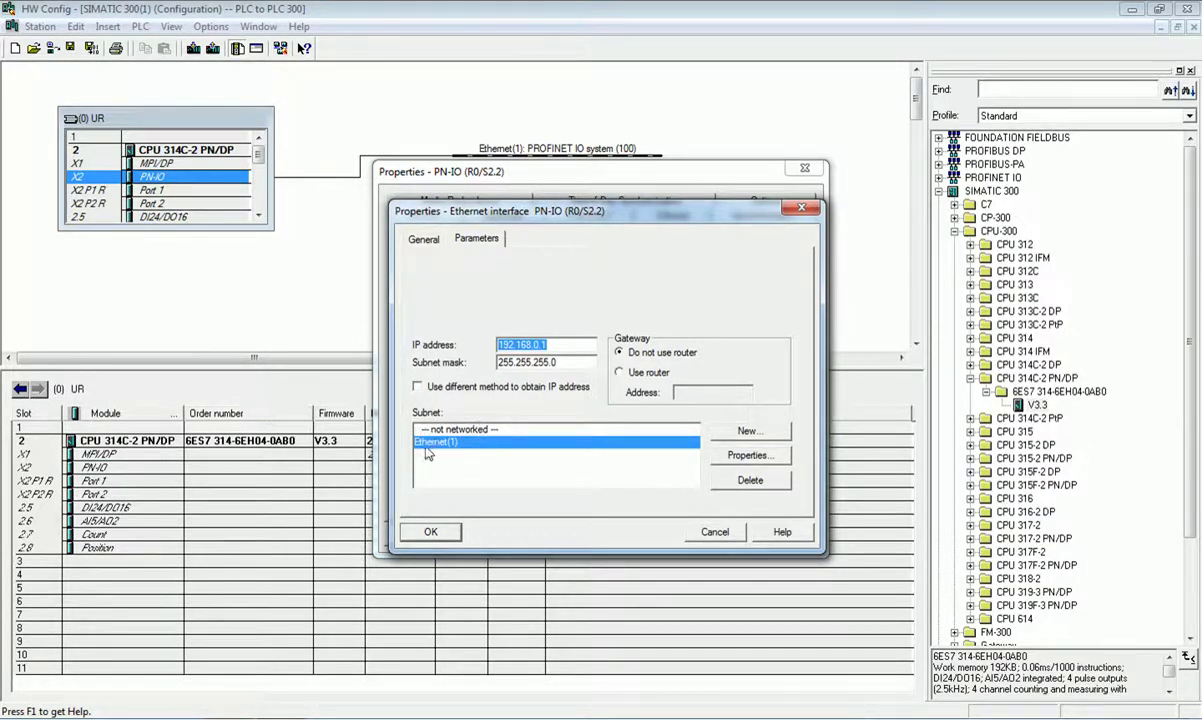
click(428, 531)
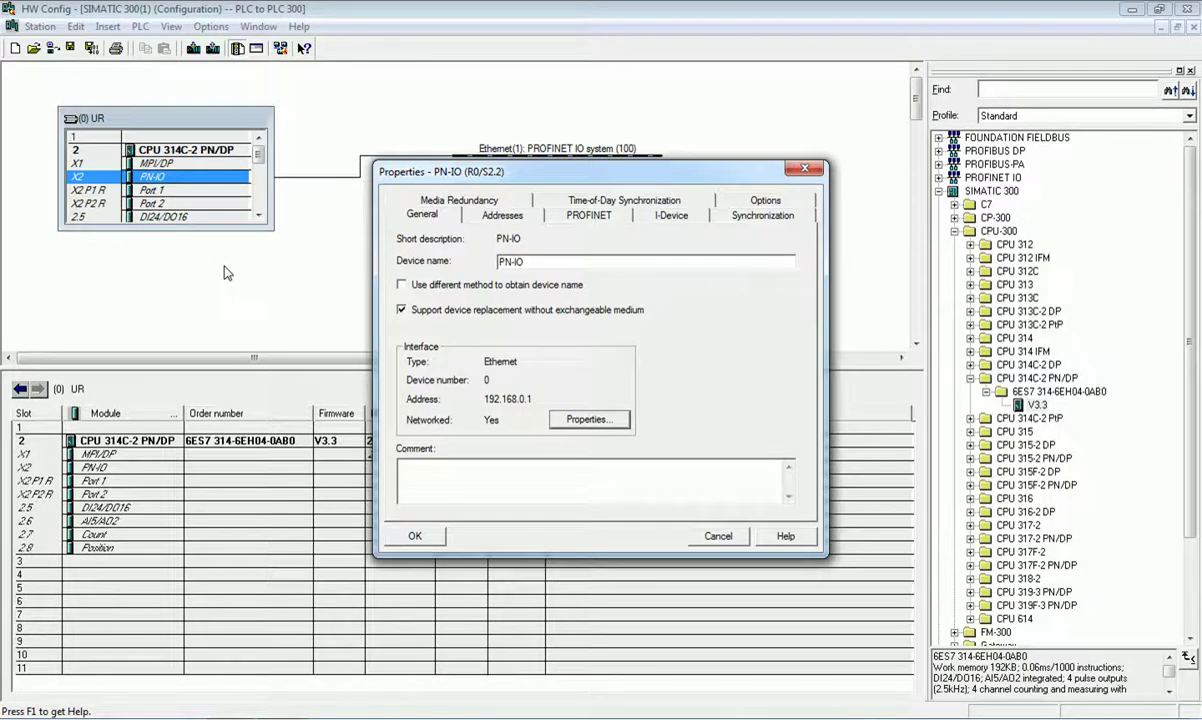
click(804, 168)
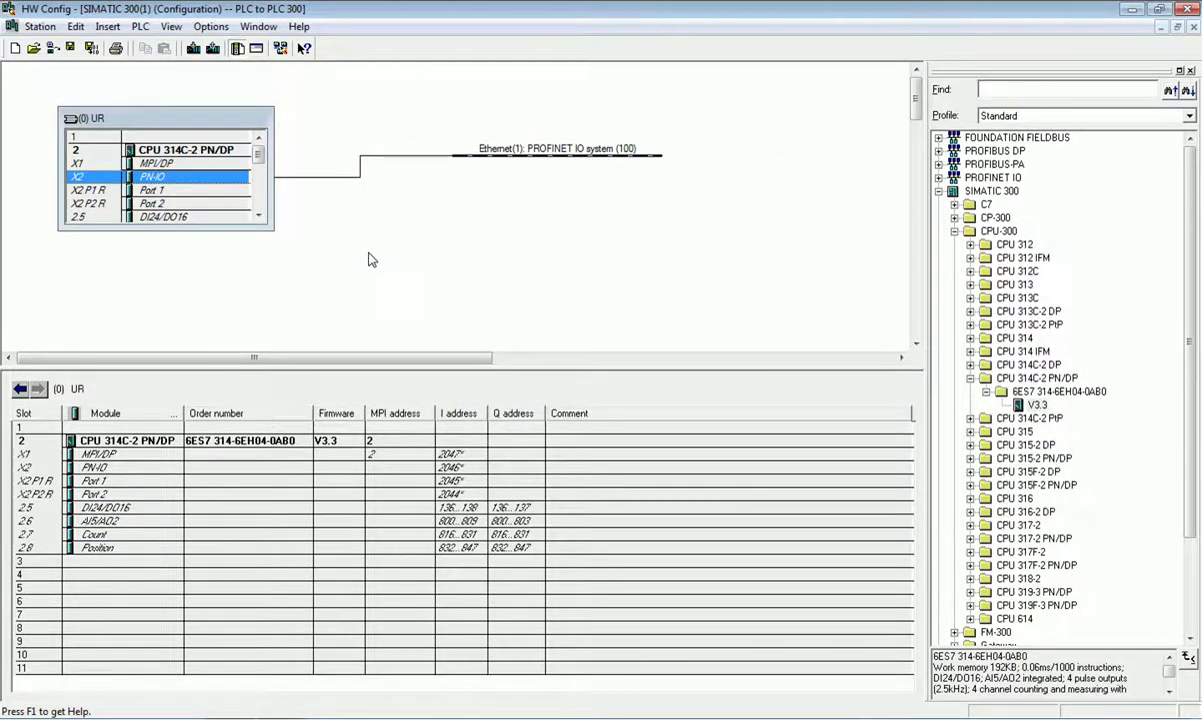
Check the cycle and clock memory settings of the CPU 314C-2 PN/DP, and close the hardware configuration
right_click(175, 152)
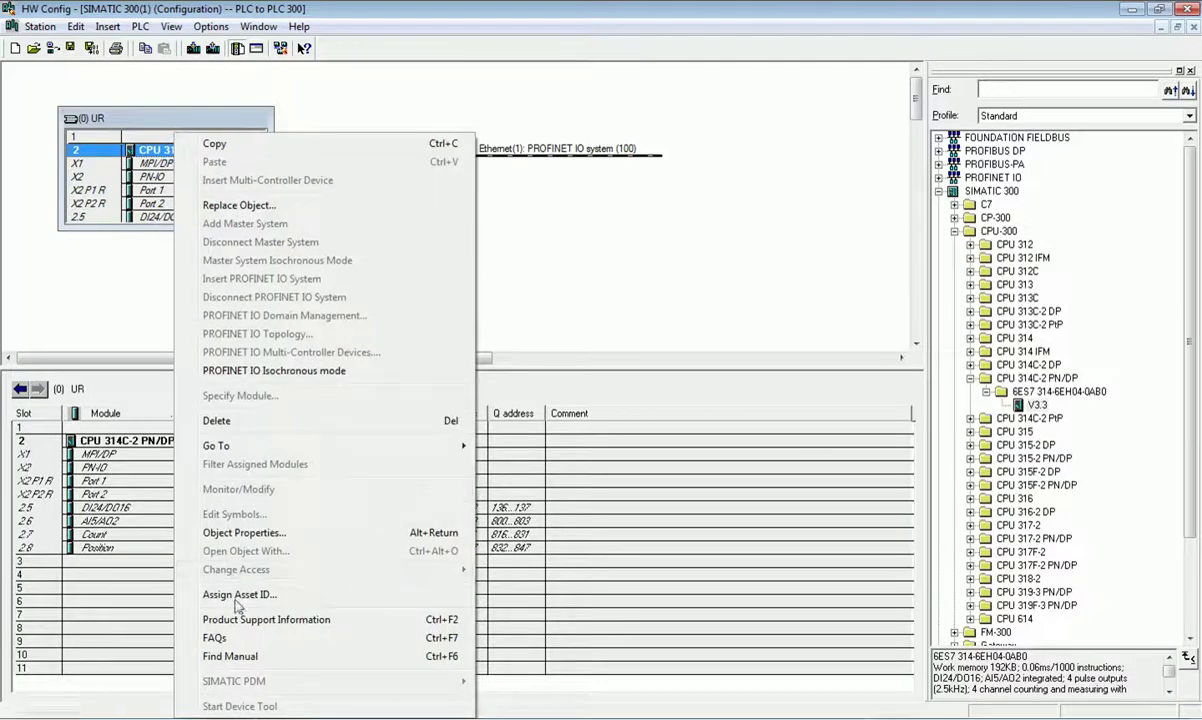
click(244, 532)
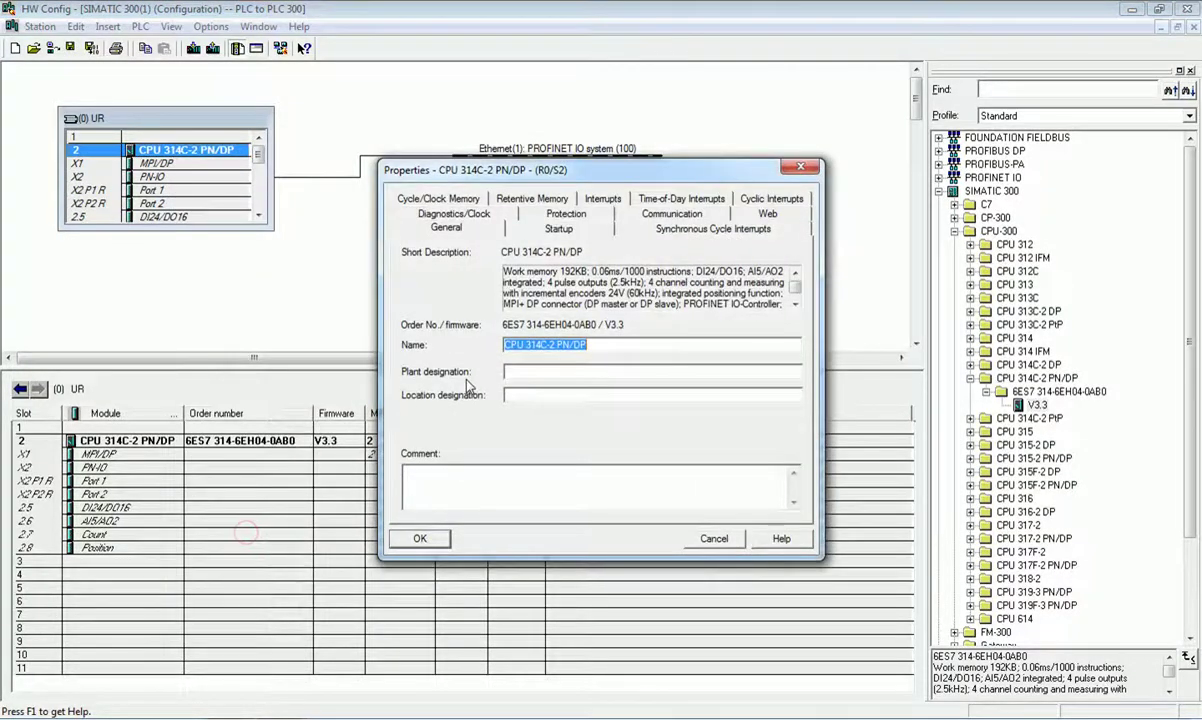
click(430, 199)
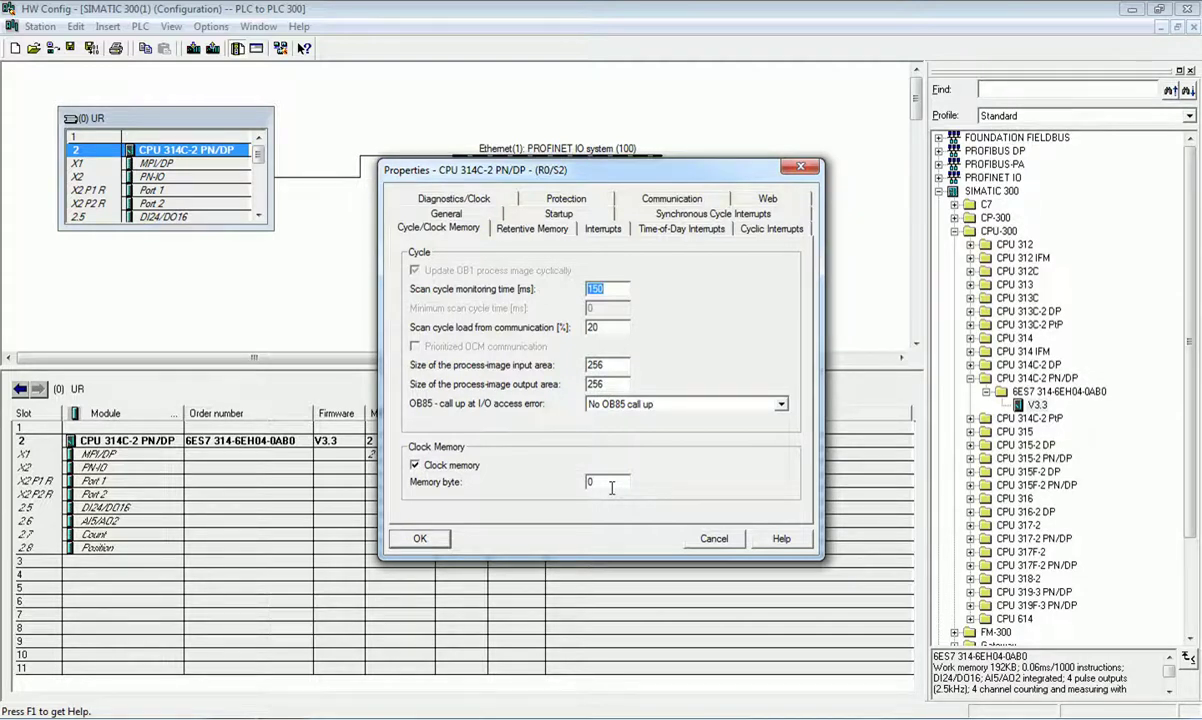
click(800, 168)
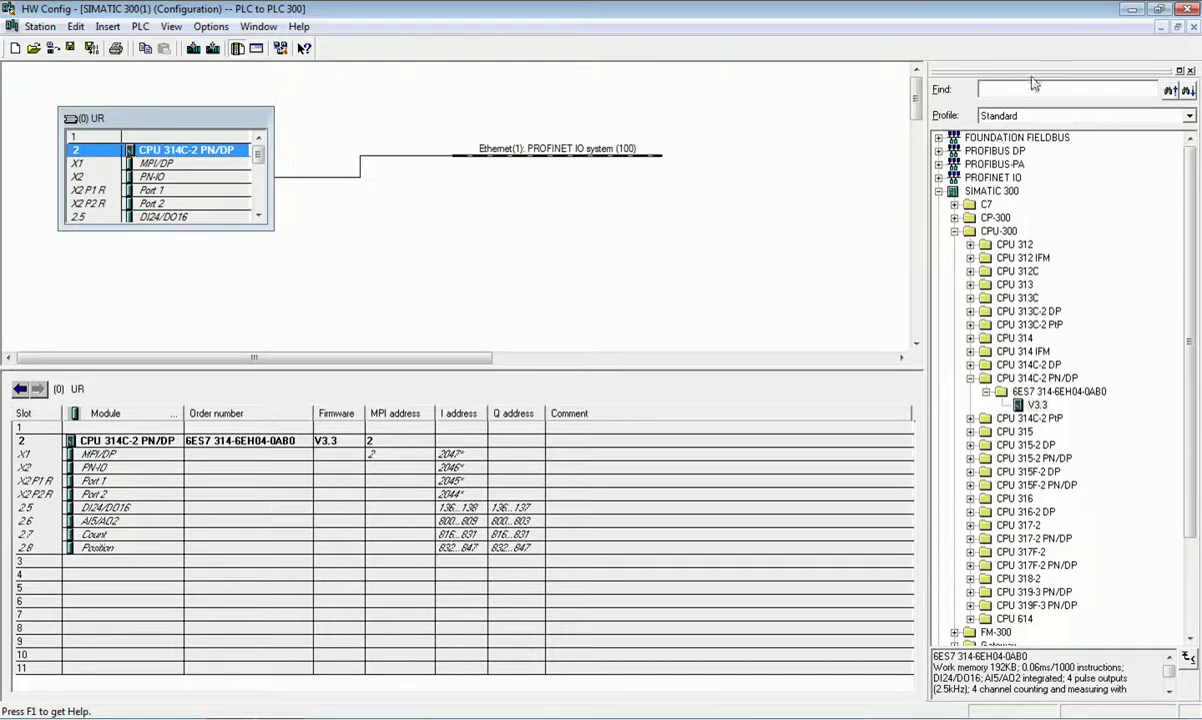
click(1190, 9)
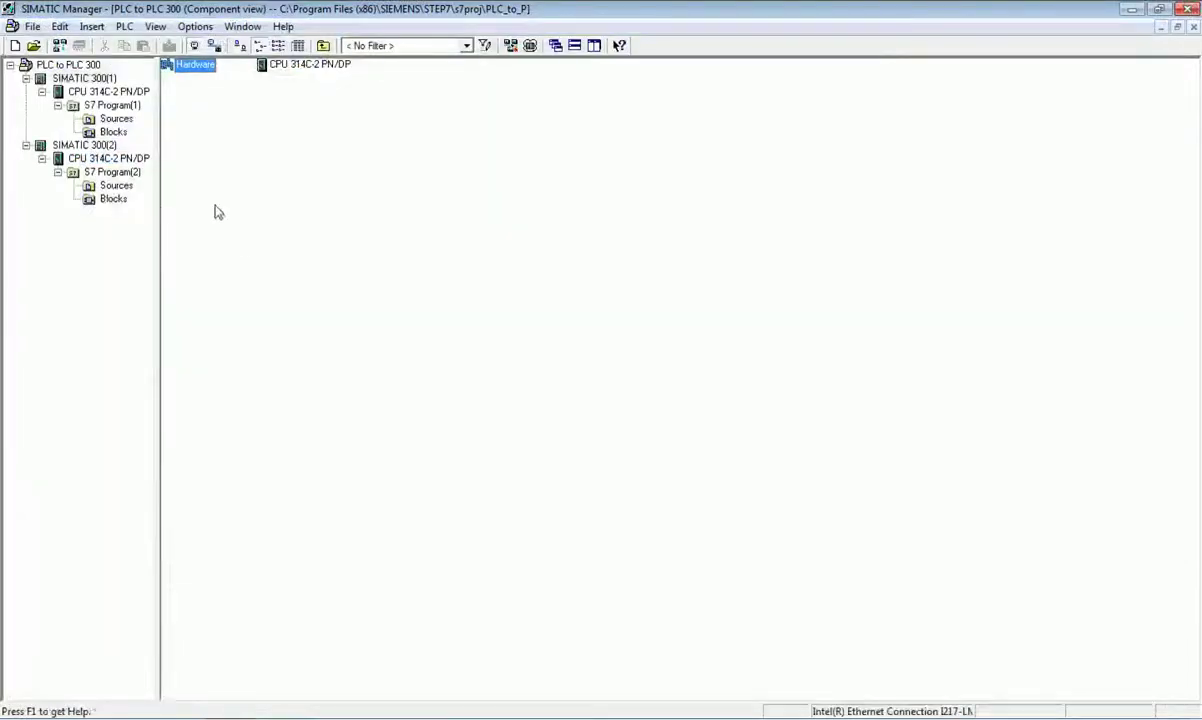
click(86, 146)
click(84, 78)
click(87, 146)
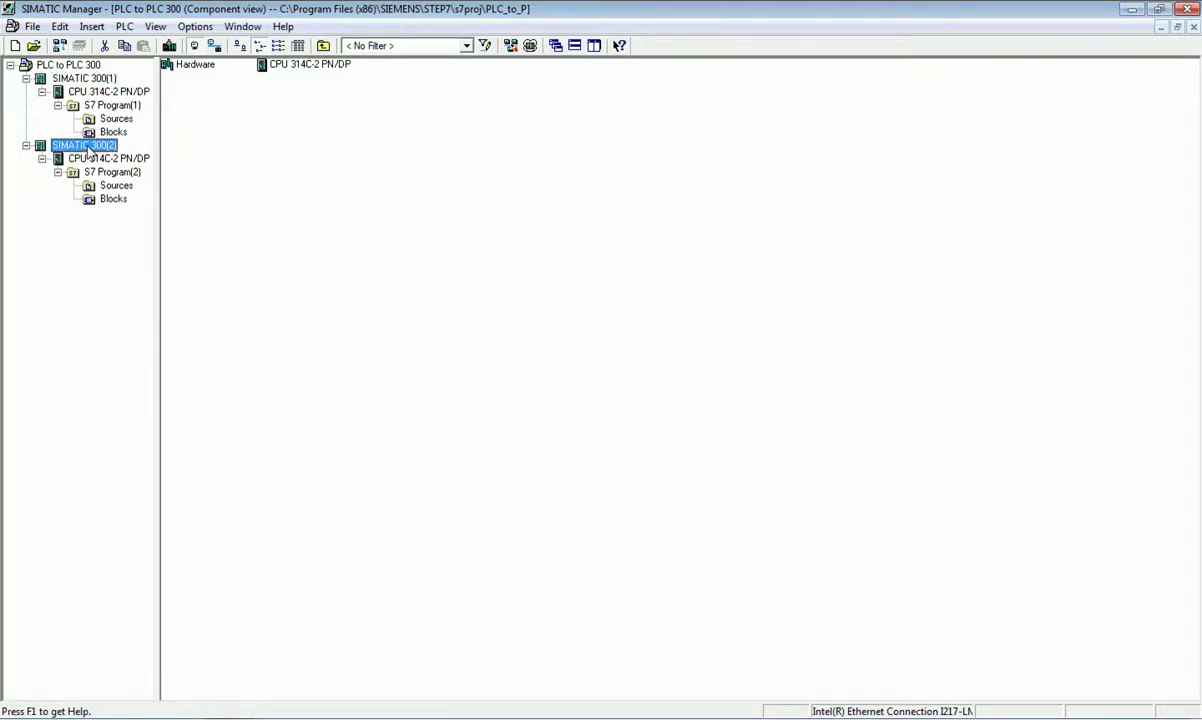
click(66, 79)
click(86, 146)
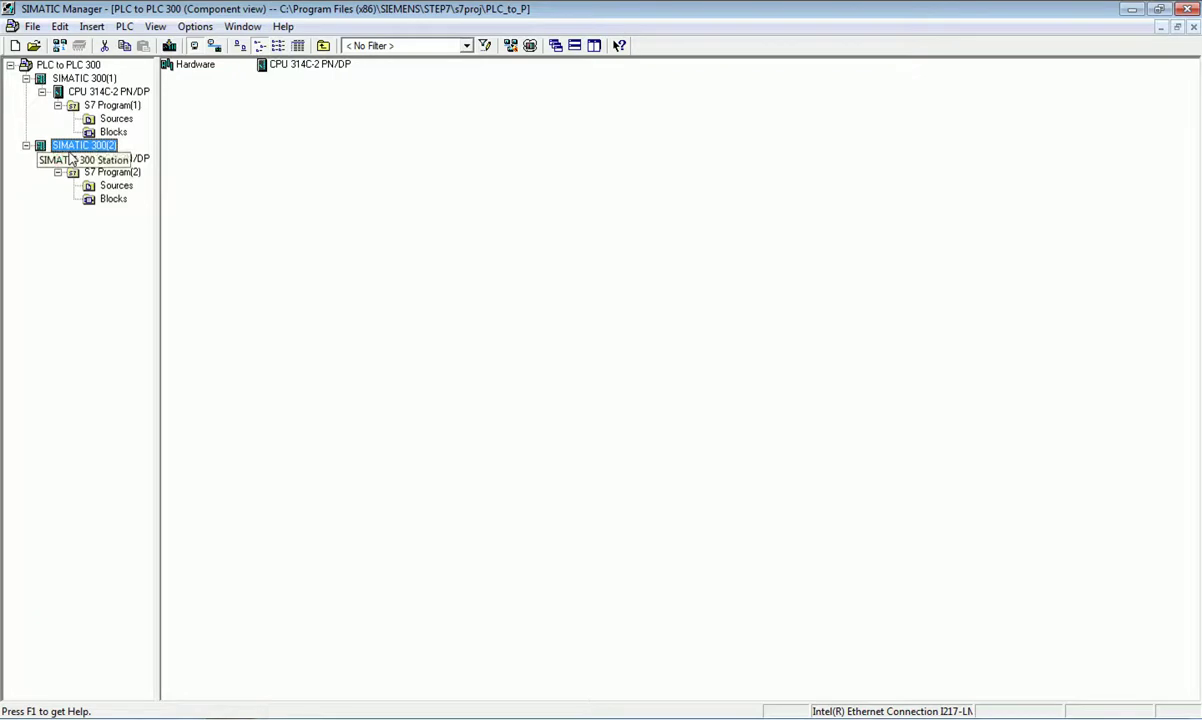
click(213, 160)
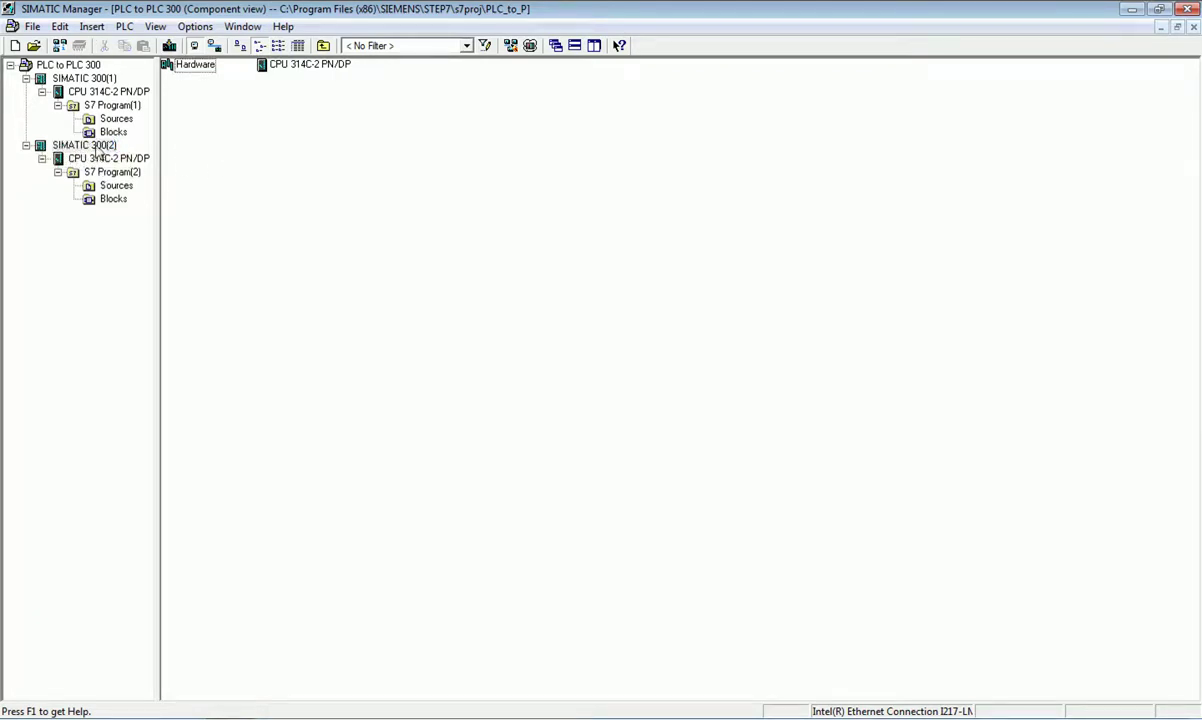
Open OB1 of SIMATIC 300(1) and locate FB14 GET and FB15 PUT among the Standard Library's Communication Blocks
click(113, 134)
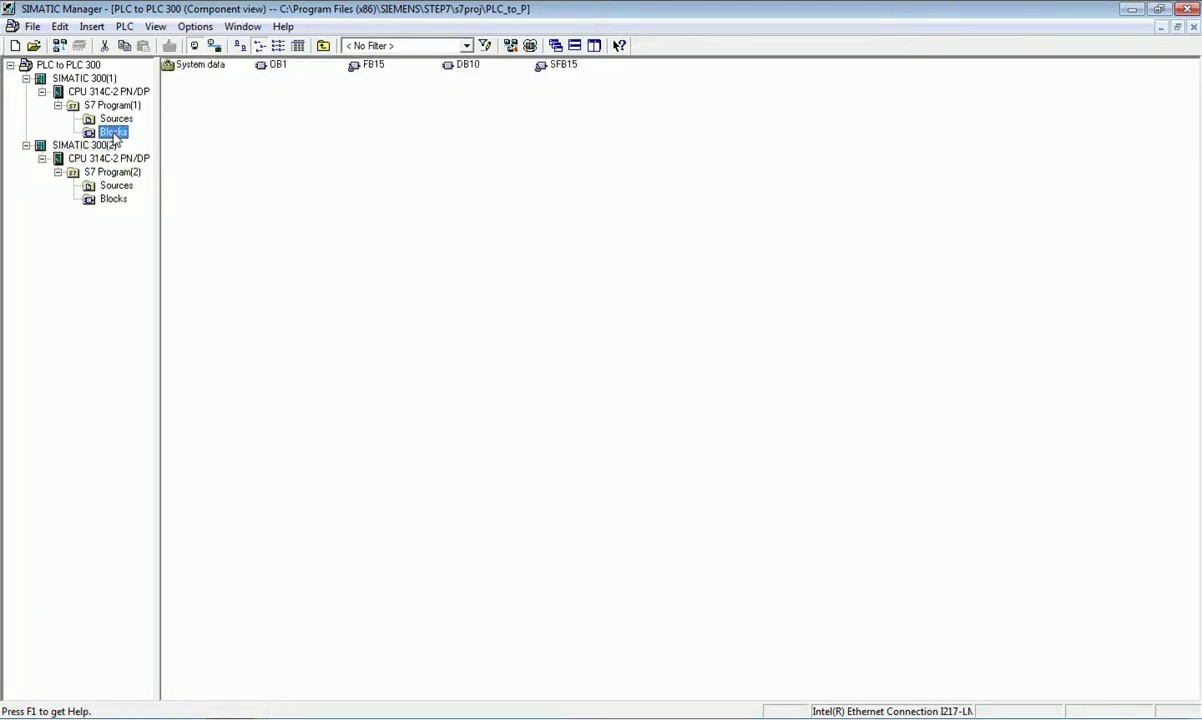
double_click(269, 65)
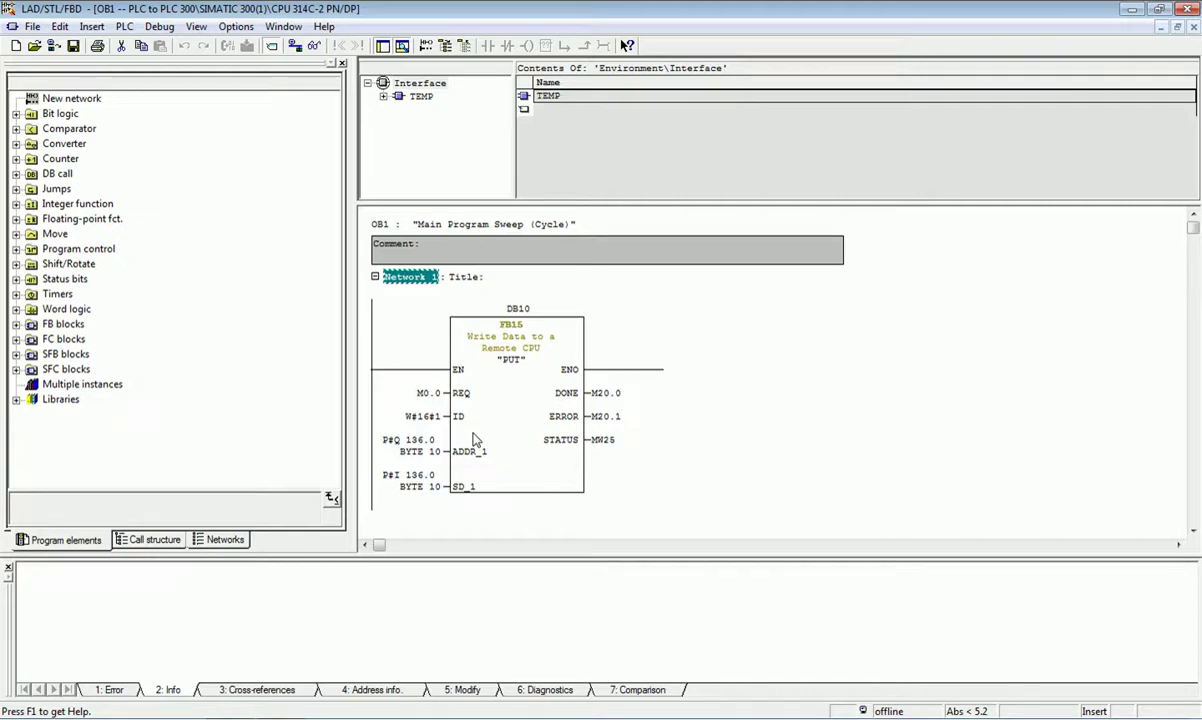
double_click(30, 399)
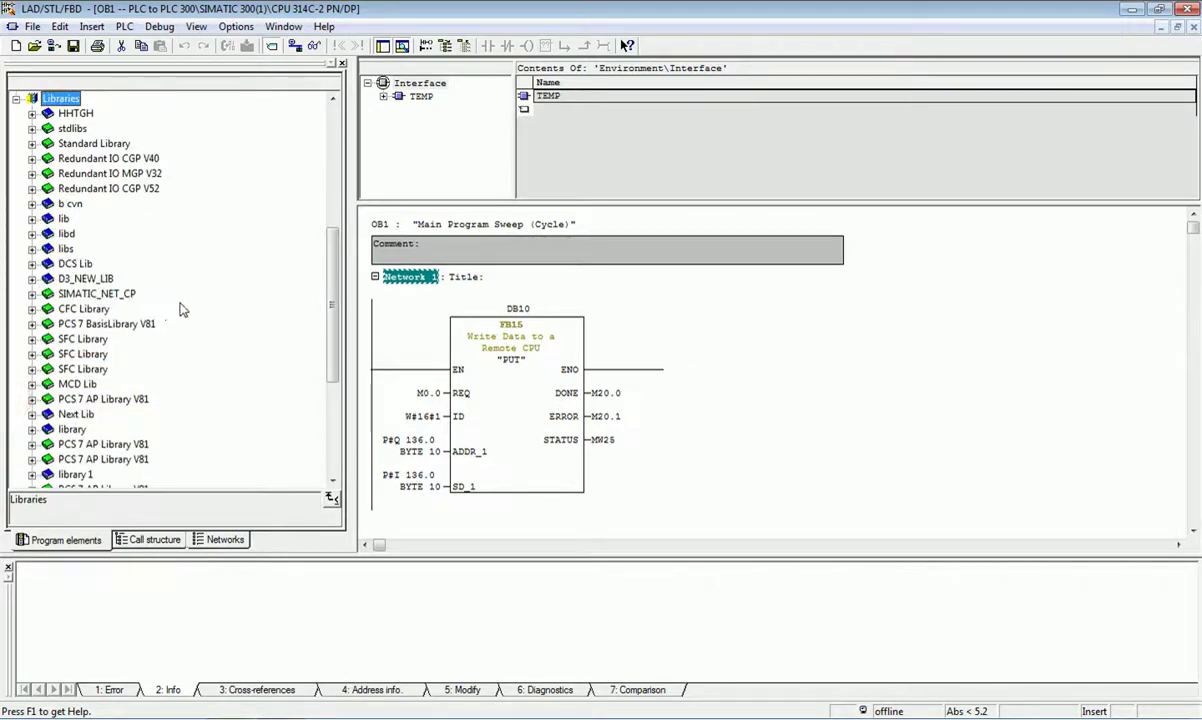
click(31, 144)
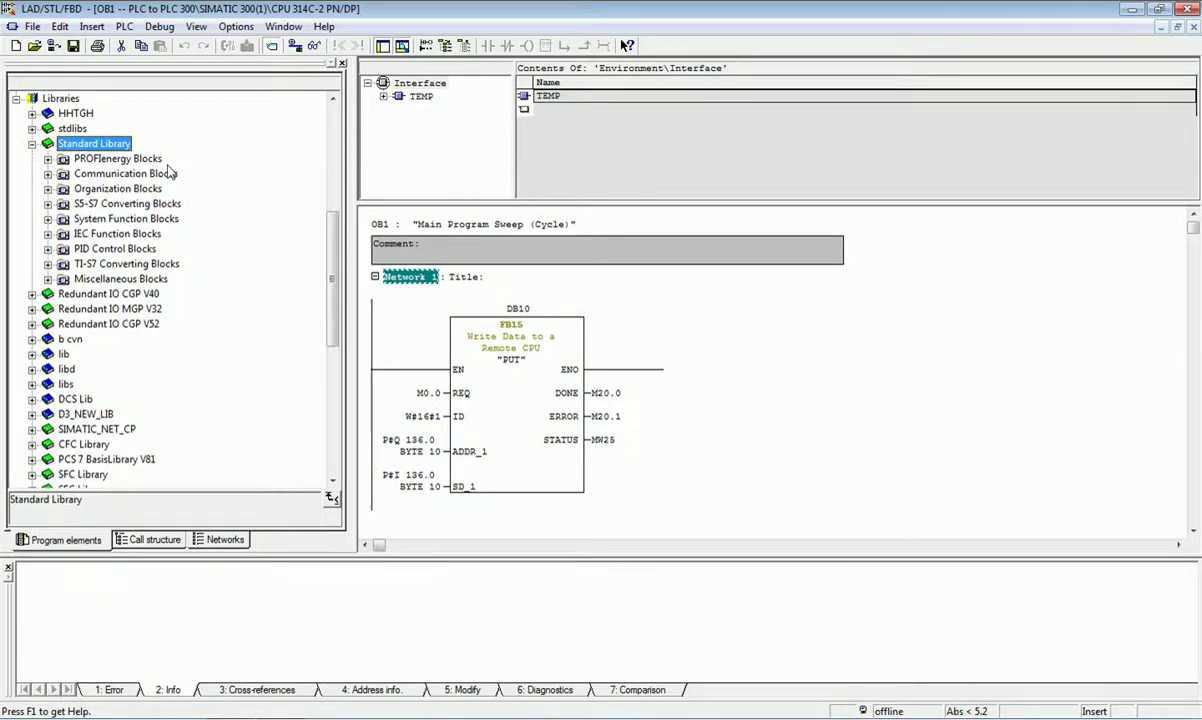
double_click(52, 174)
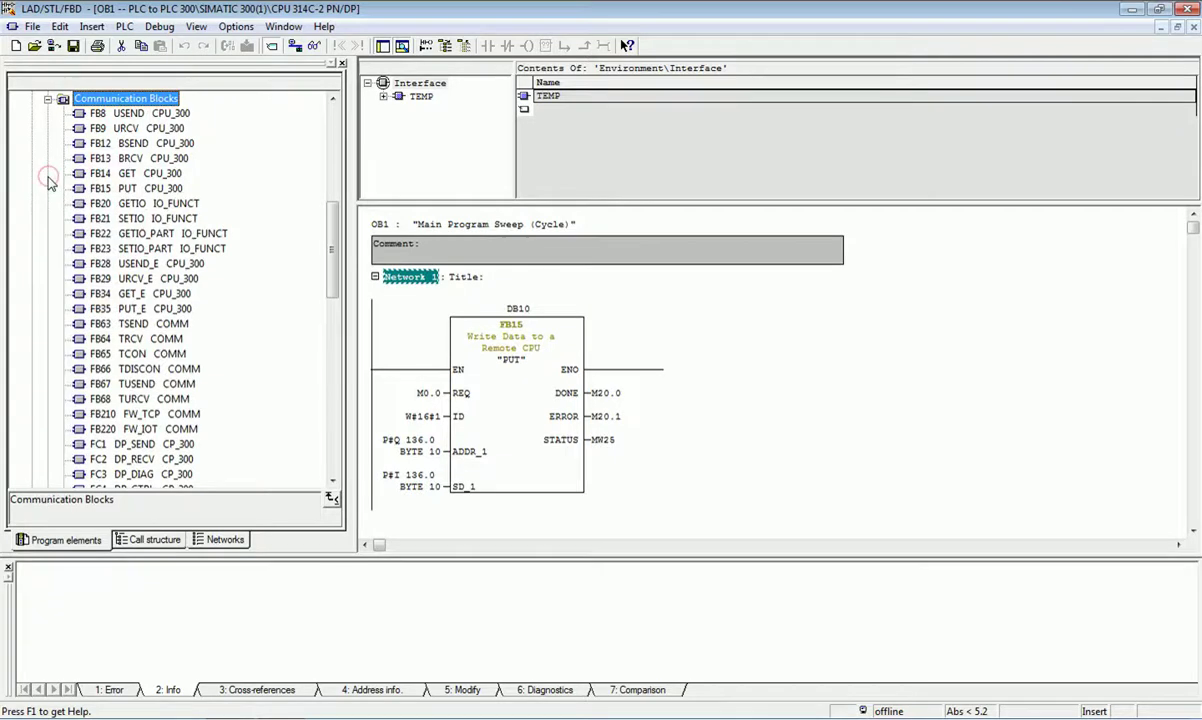
click(130, 175)
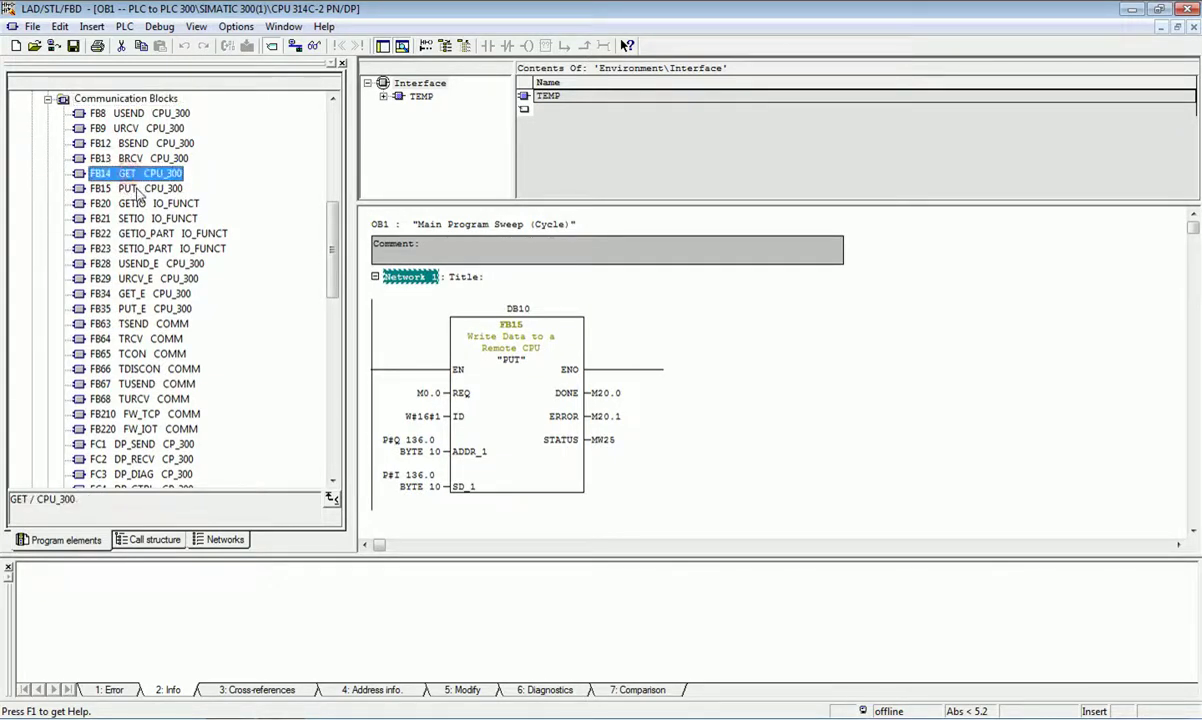
click(136, 189)
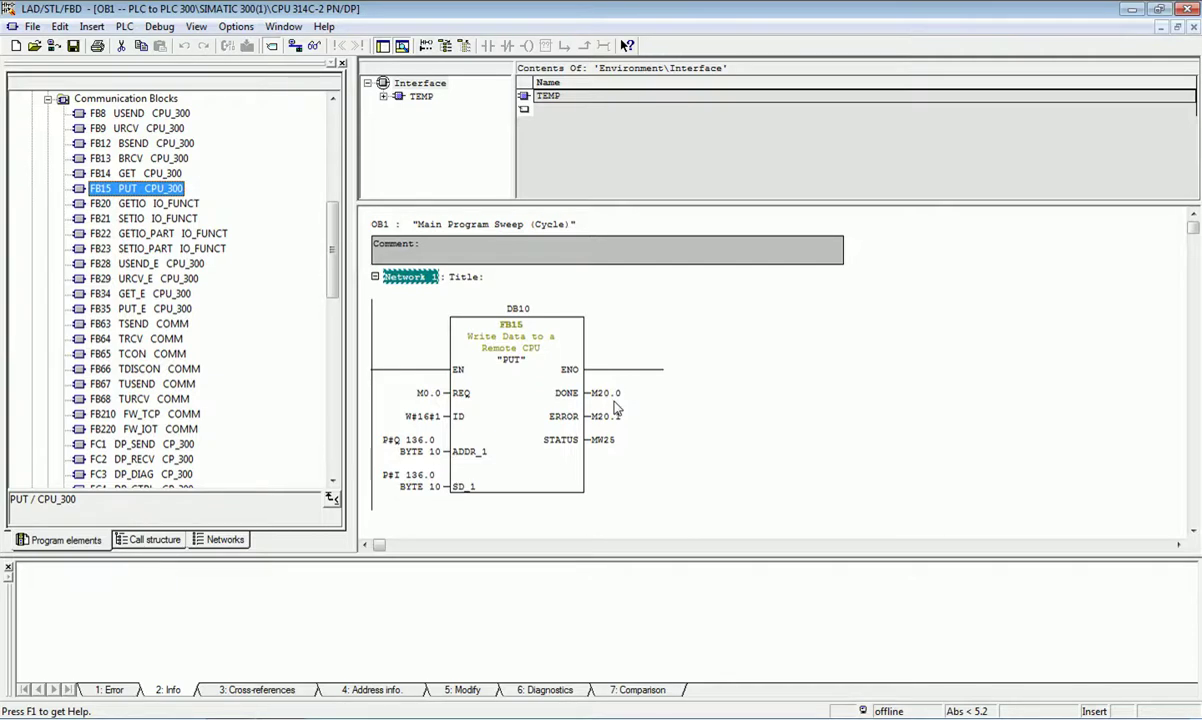
Read the help on the FB15 PUT block in OB1, covering its parameters and error information, and close the help
click(514, 367)
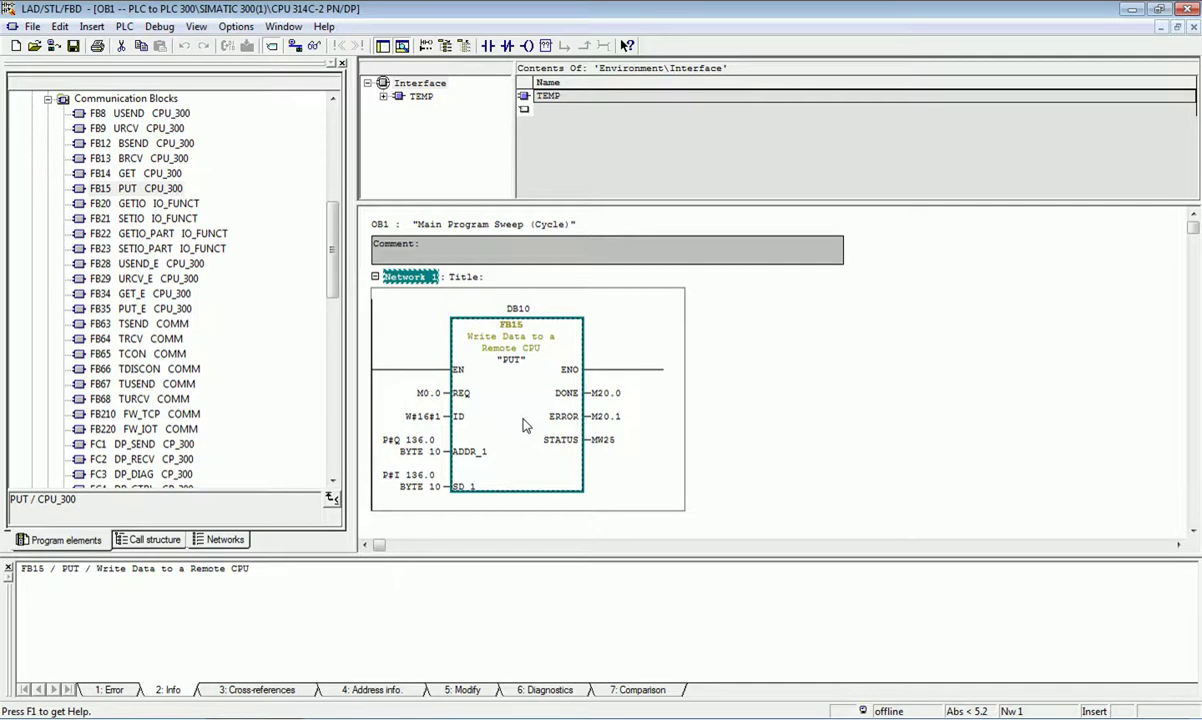
key(F1)
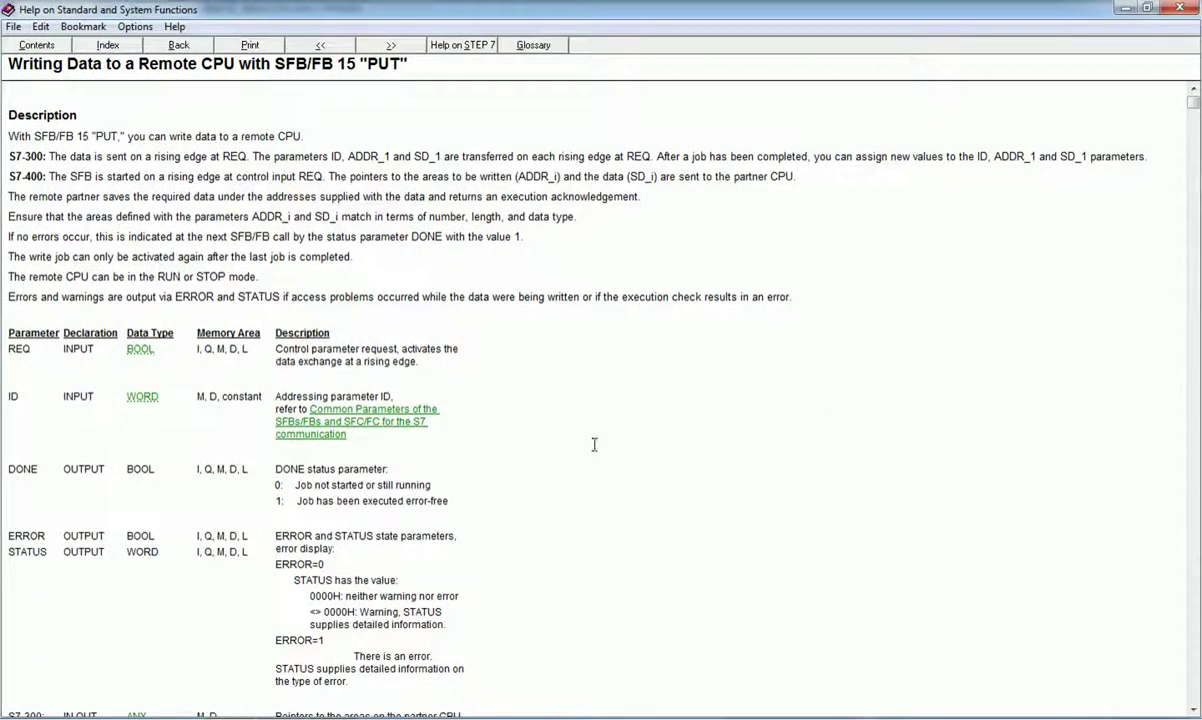
scroll(598, 438, down, 1)
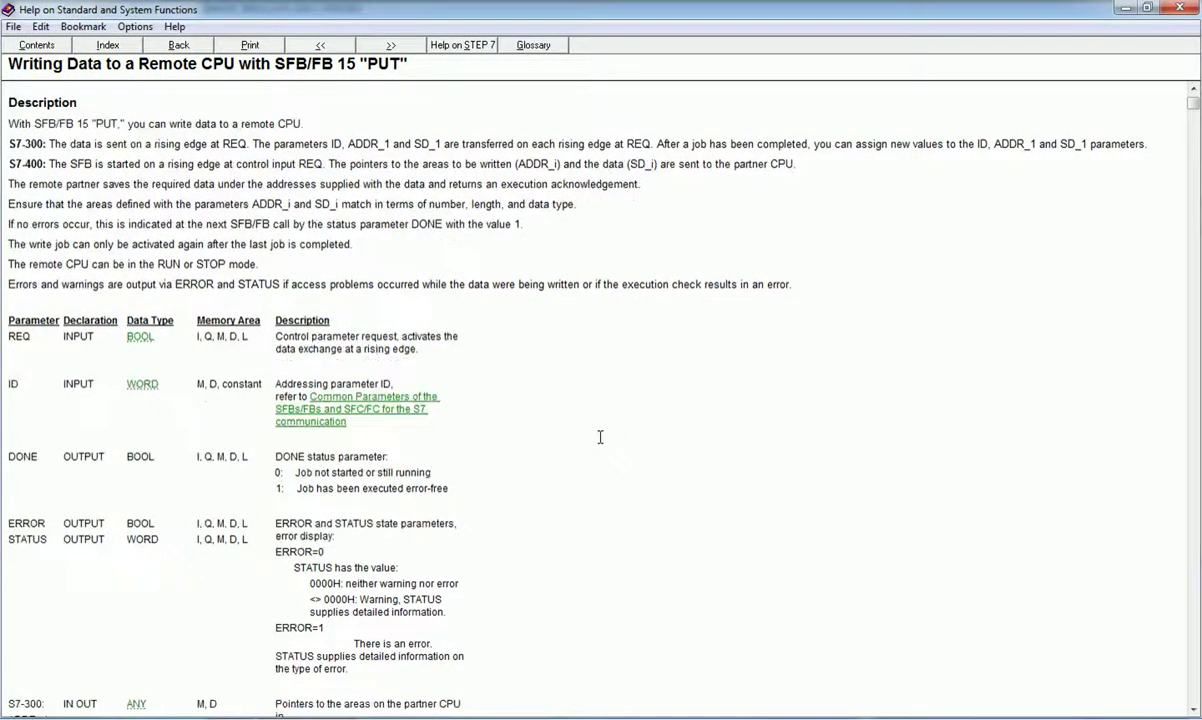
scroll(600, 437, down, 3)
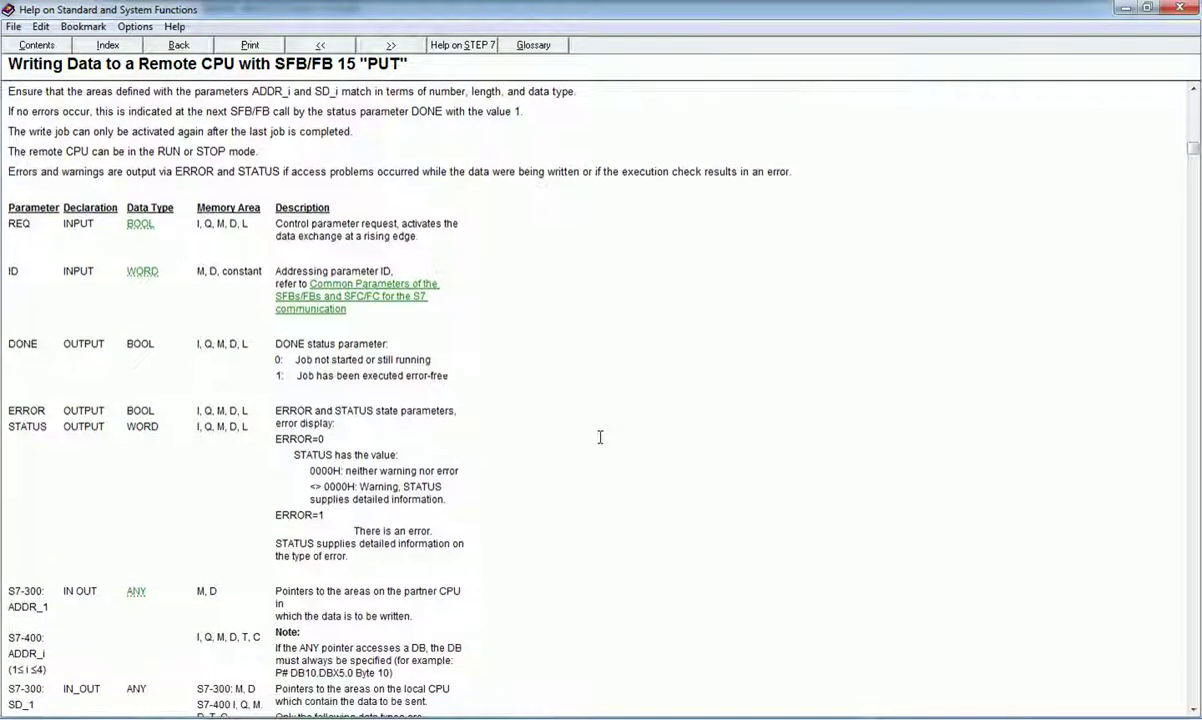
scroll(600, 437, down, 2)
scroll(600, 437, down, 11)
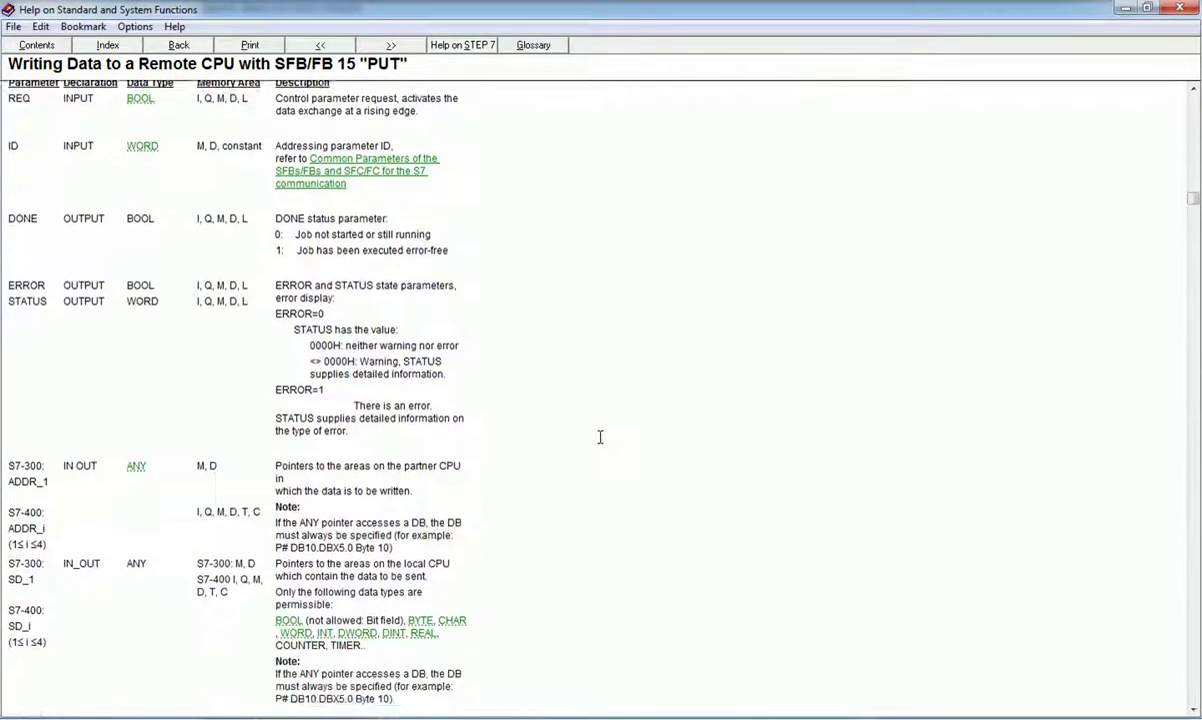
scroll(602, 437, down, 6)
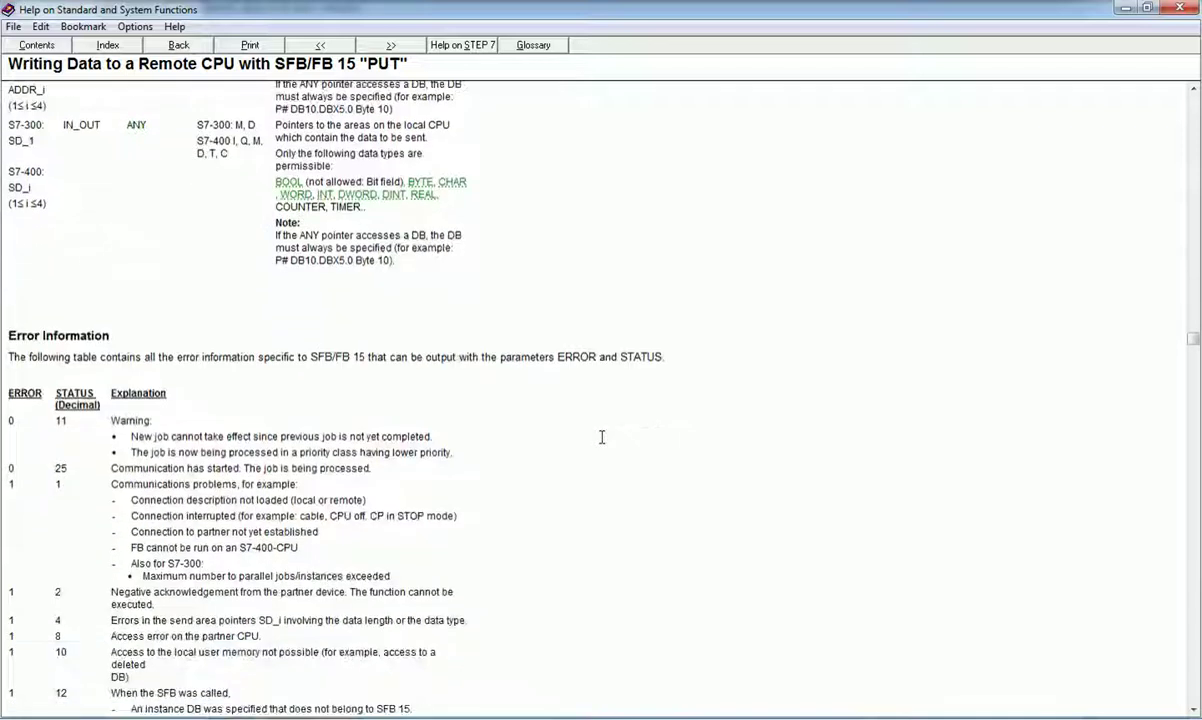
click(1180, 10)
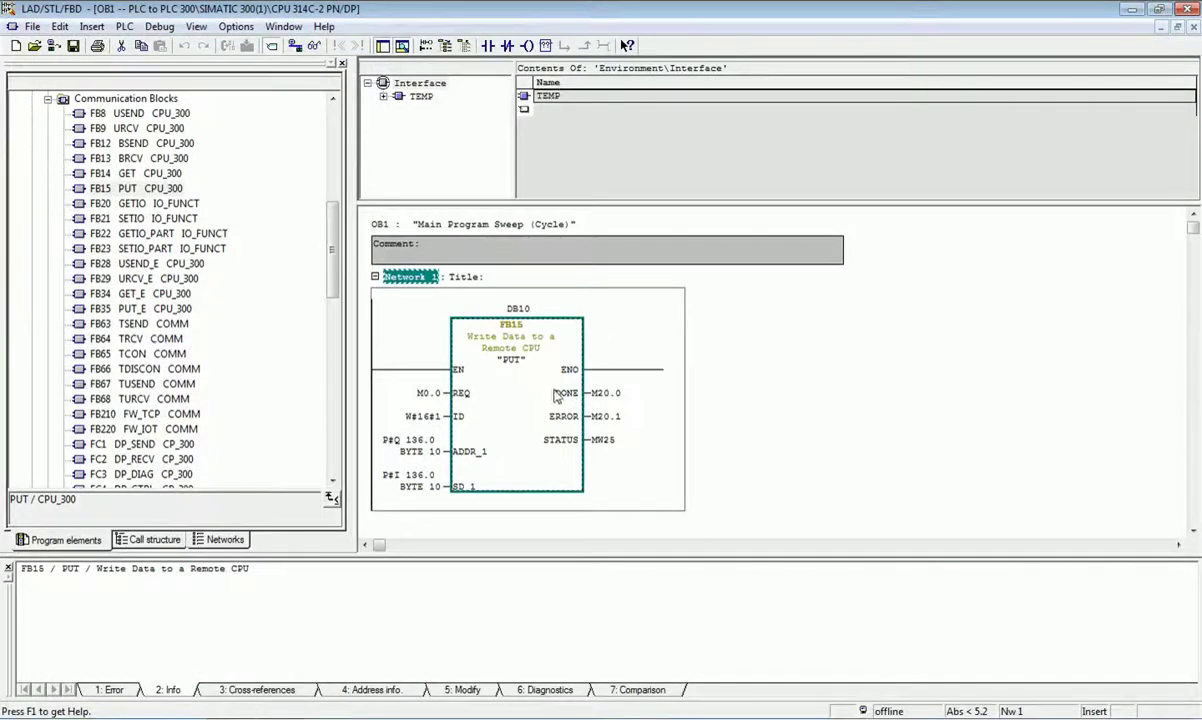
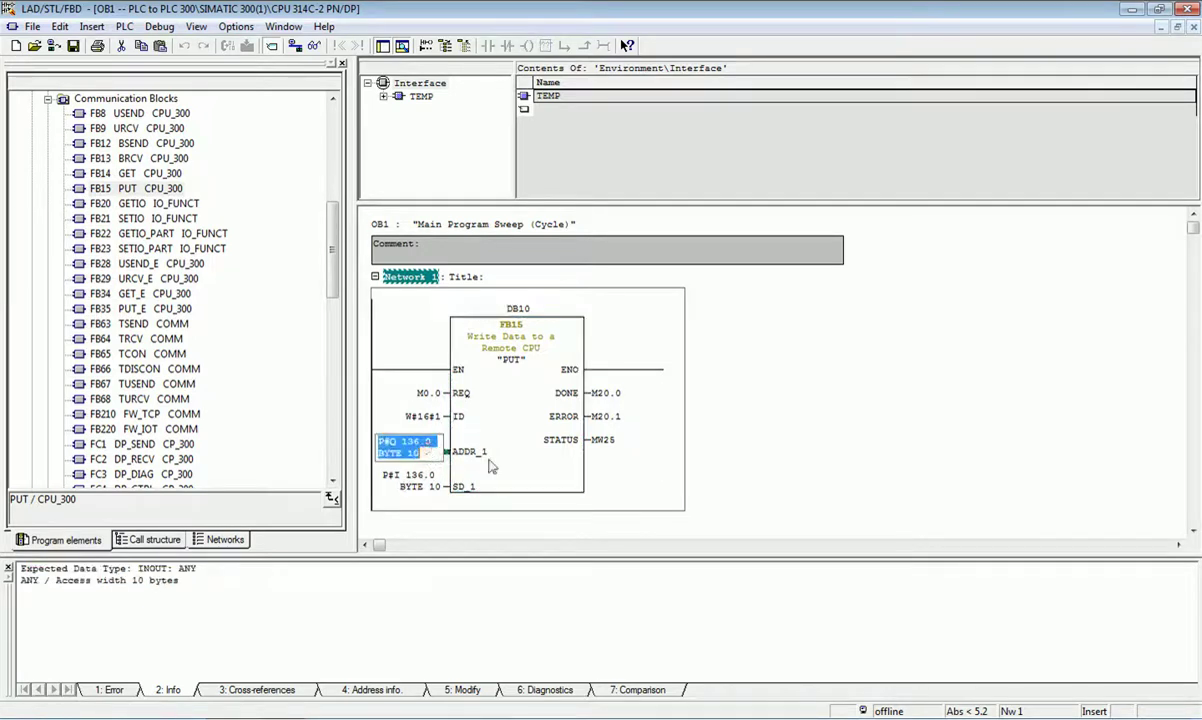
Check the ADDR_1 parameter of the PUT block and look up the ANY pointer format for ADDR_1 and SD_1 in the block's help
click(461, 428)
click(492, 453)
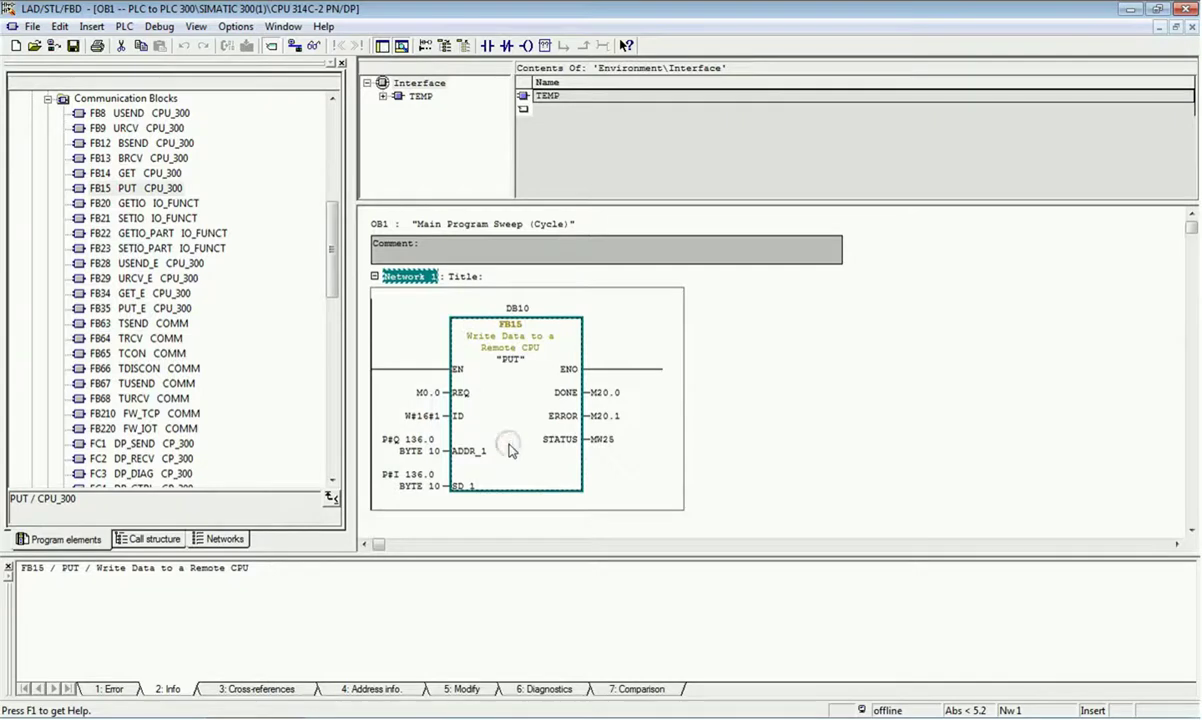
key(F1)
scroll(528, 473, down, 6)
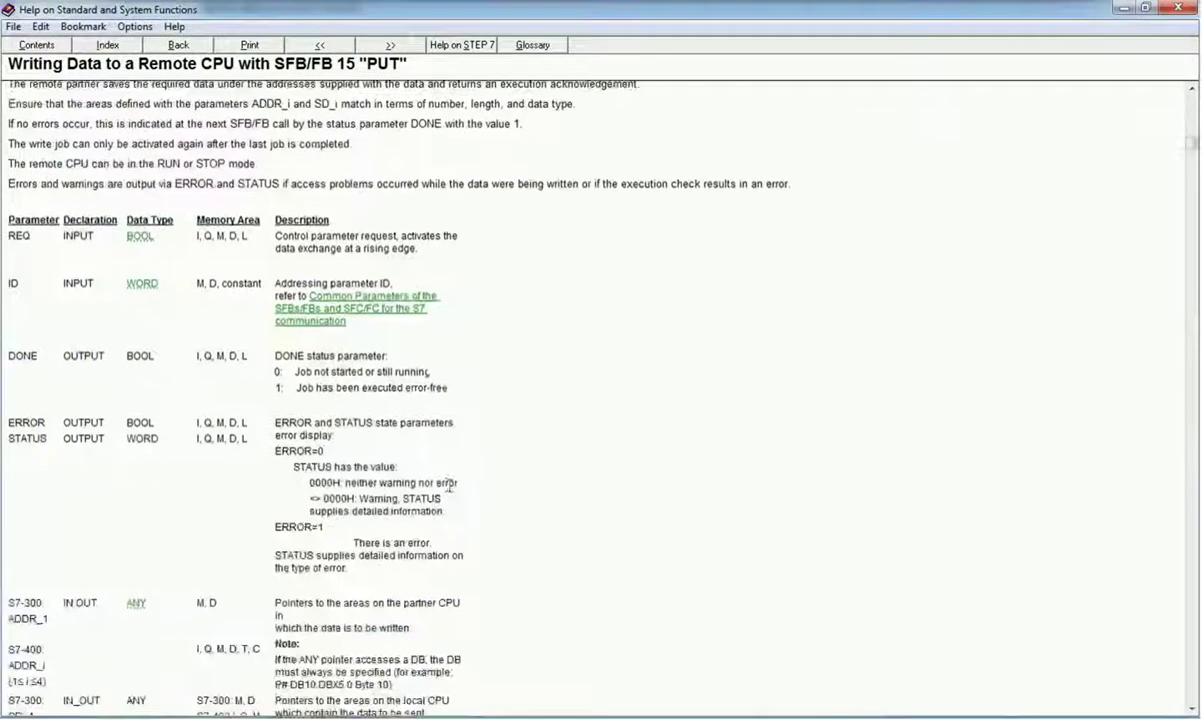
scroll(481, 488, down, 2)
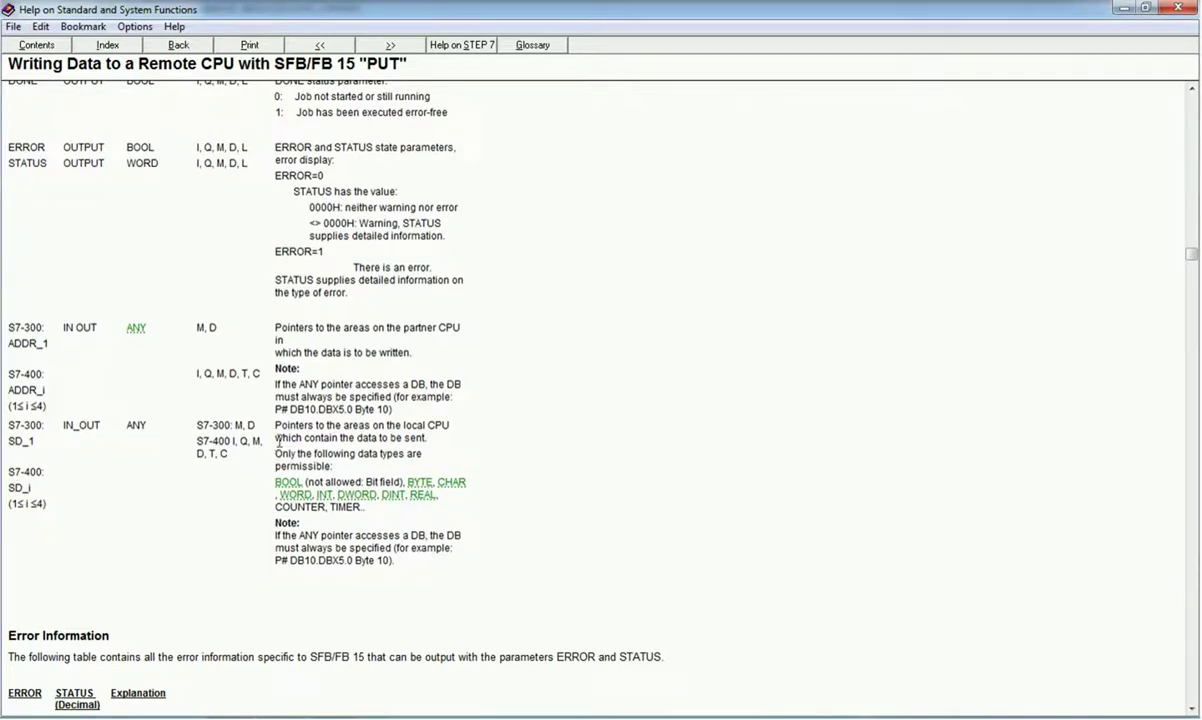
drag(276, 567, 402, 561)
click(416, 571)
drag(290, 561, 355, 561)
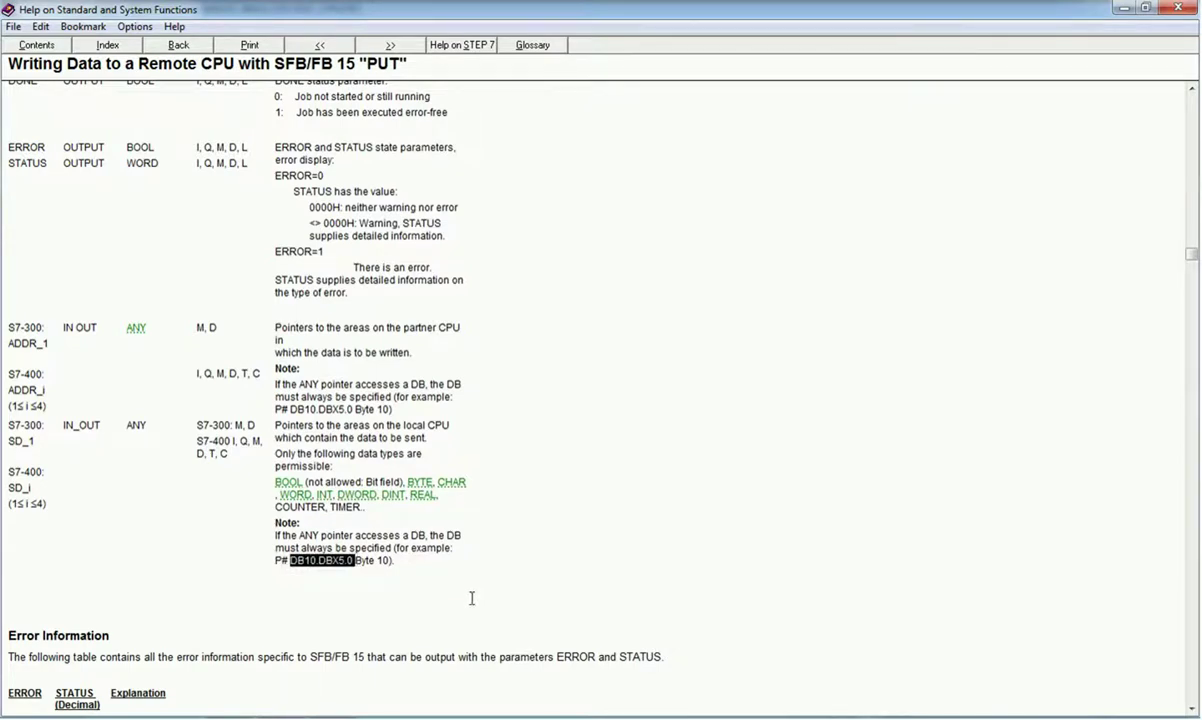
drag(355, 561, 390, 561)
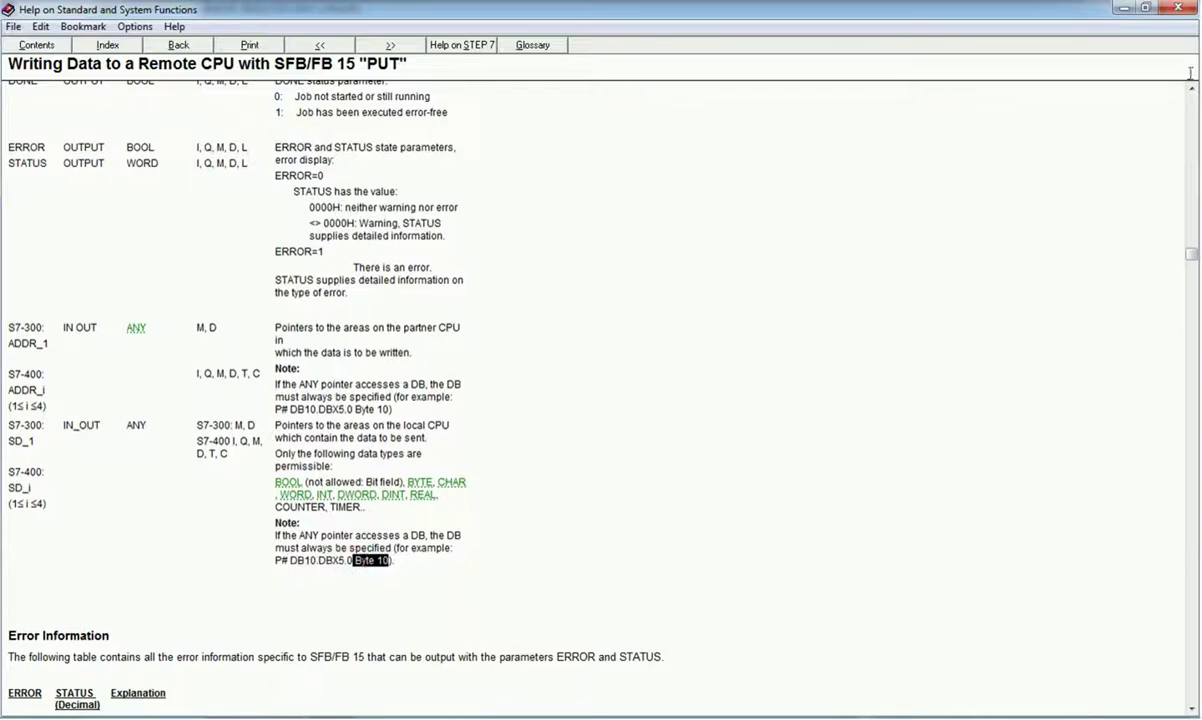
click(1124, 8)
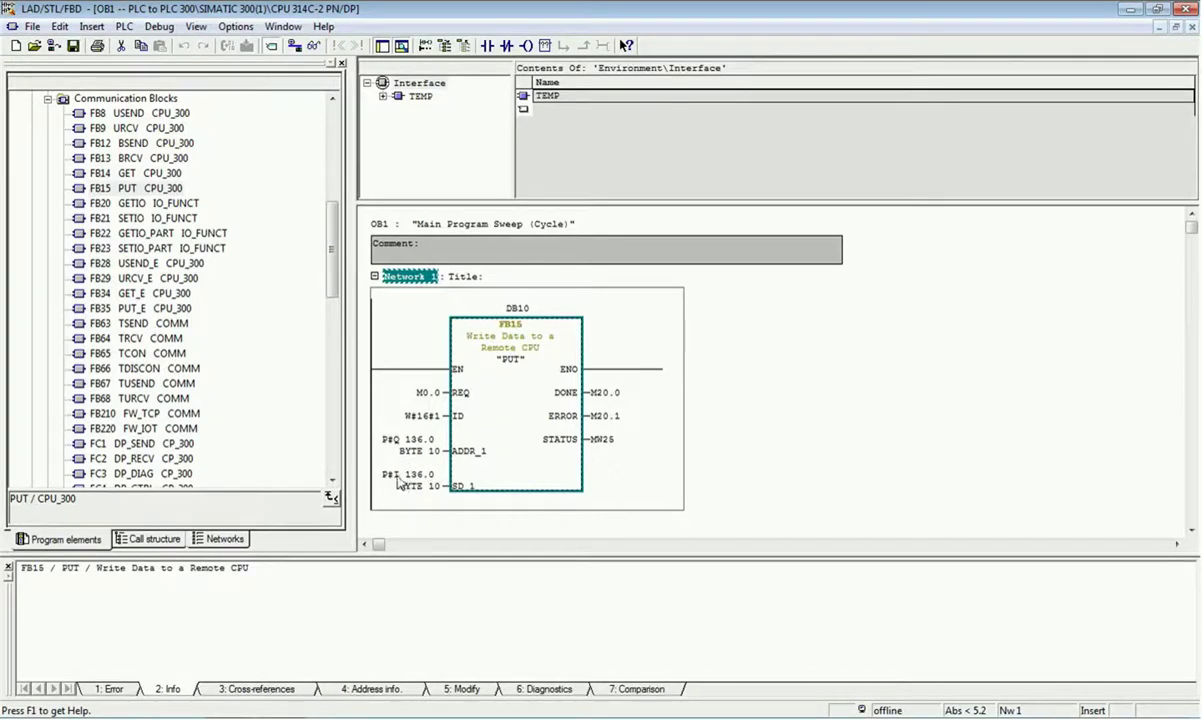
Review the ERROR and STATUS codes and the data consistency notes in the PUT block's help, and close the help
mouse_move(410, 484)
mouse_move(411, 456)
key(F1)
scroll(550, 413, down, 2)
scroll(564, 478, down, 10)
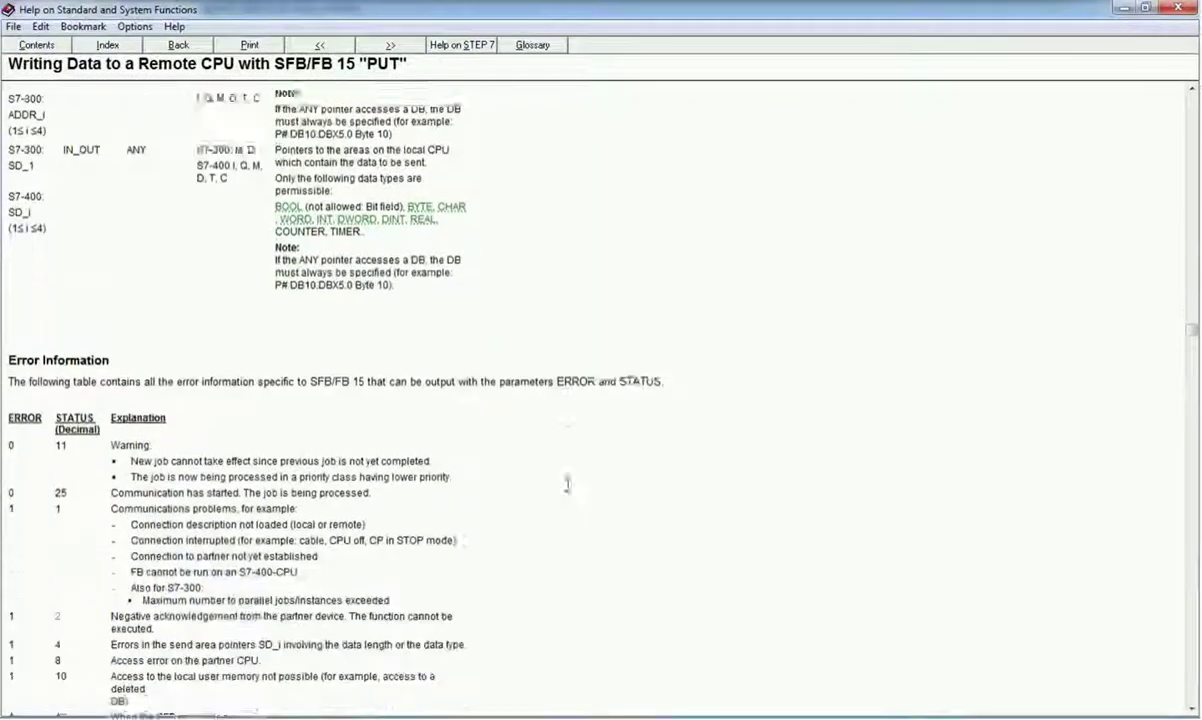
scroll(565, 486, down, 3)
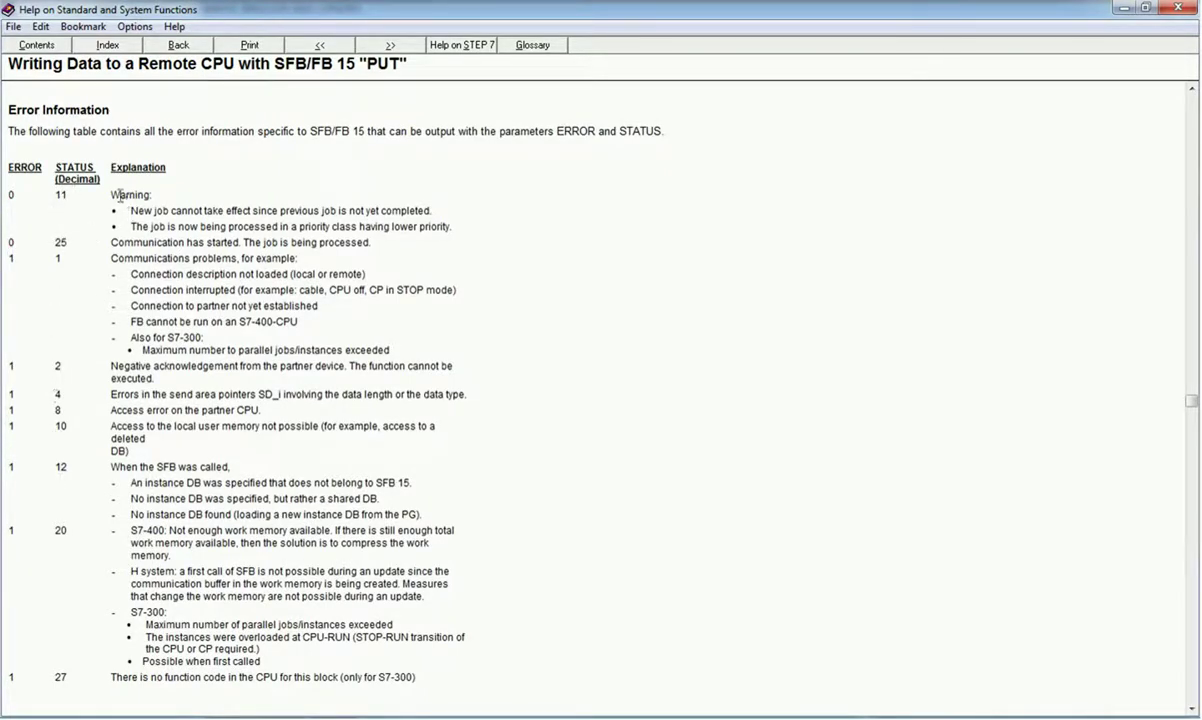
drag(113, 187, 400, 488)
click(372, 438)
scroll(410, 452, down, 5)
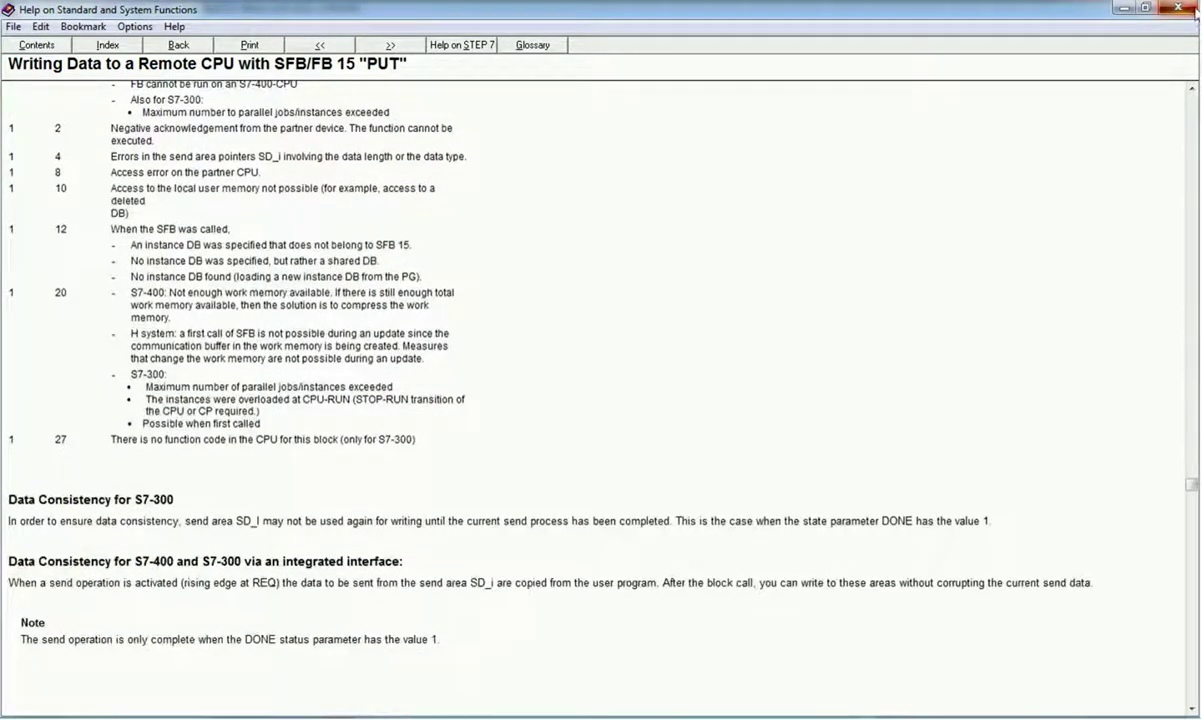
click(1191, 8)
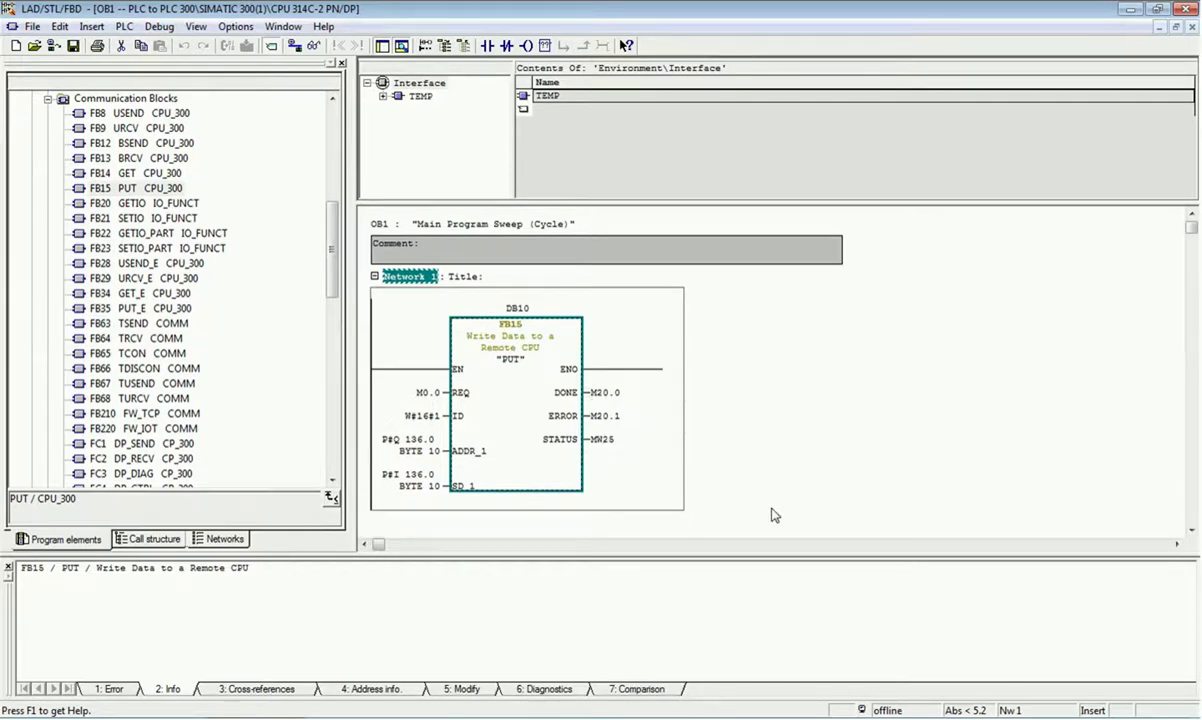
Save OB1 of SIMATIC 300(1), and open OB1 of SIMATIC 300(2) at its FB14 GET block
click(73, 47)
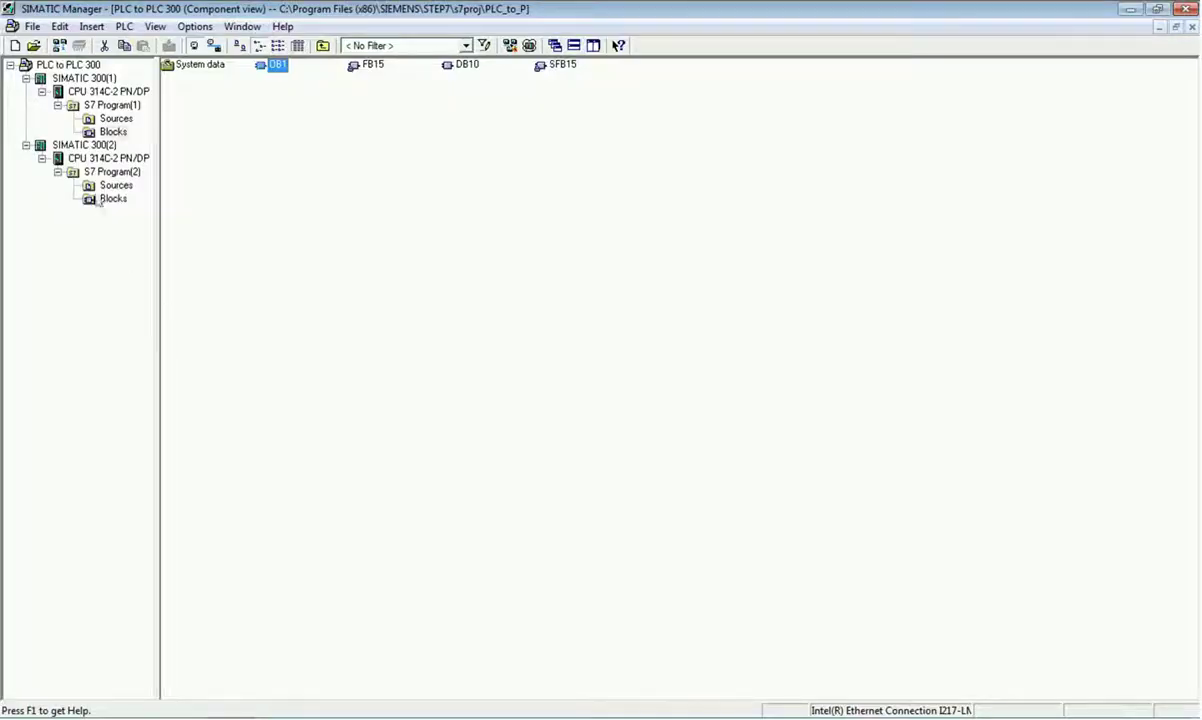
click(110, 199)
double_click(270, 66)
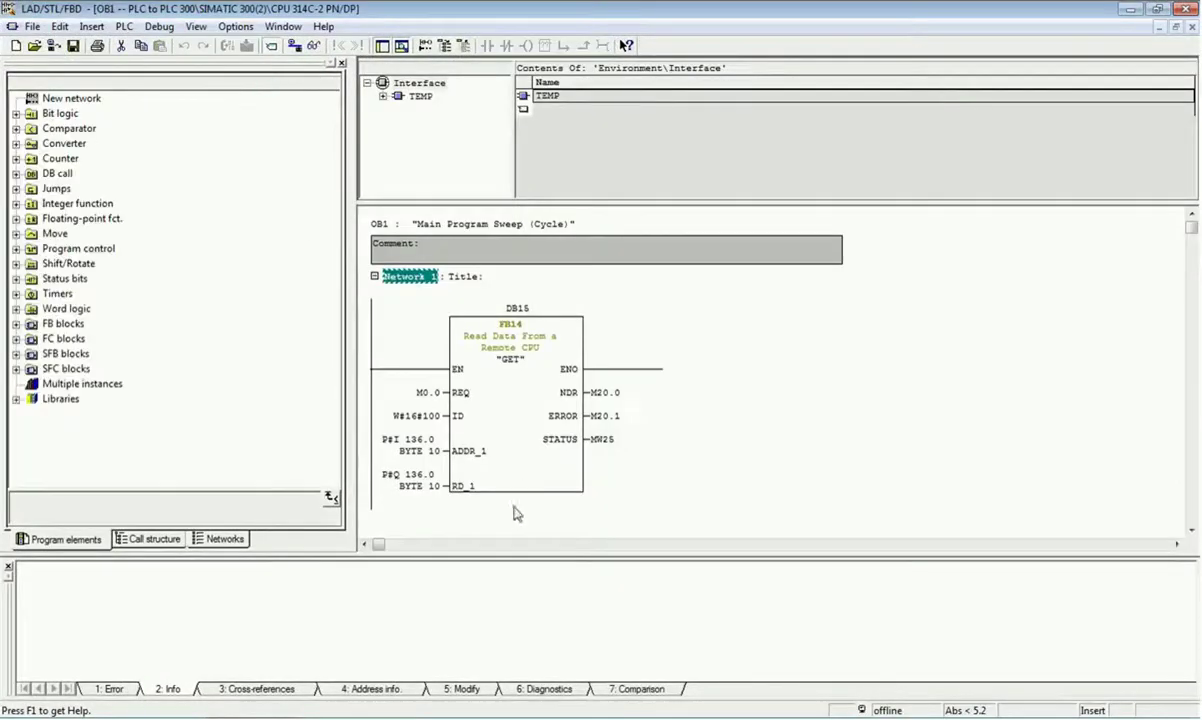
click(517, 438)
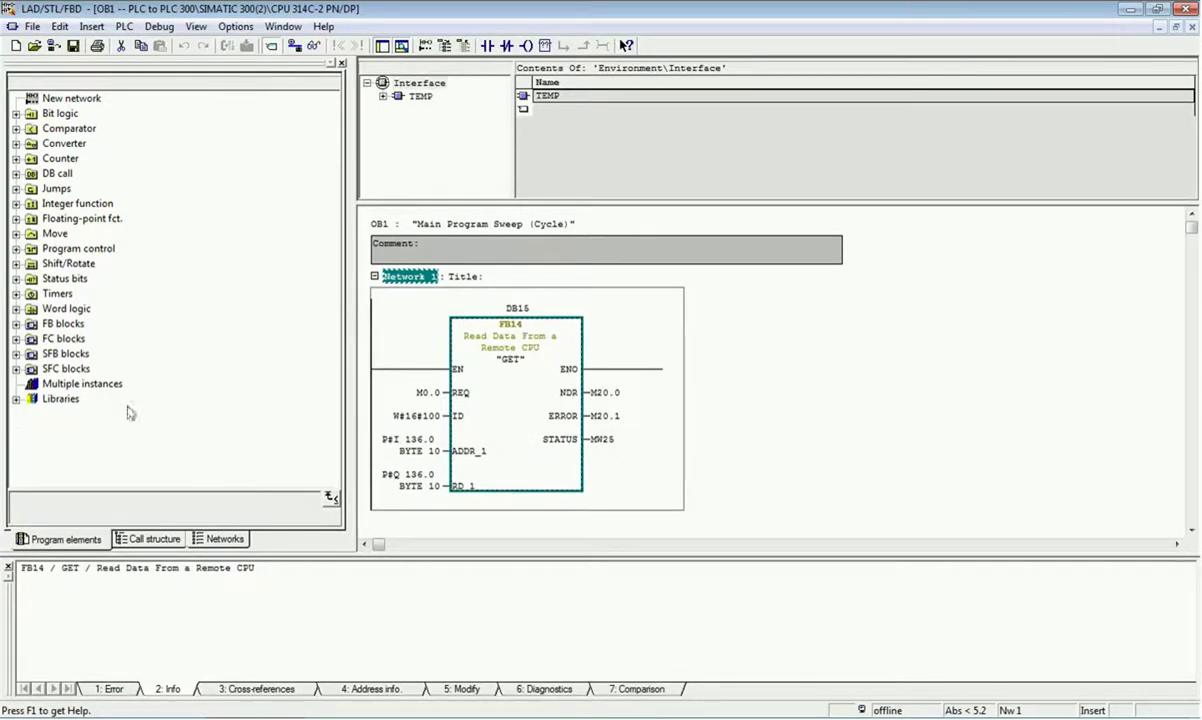
Locate FB14 GET among the Communication Blocks of the Standard Library
click(15, 399)
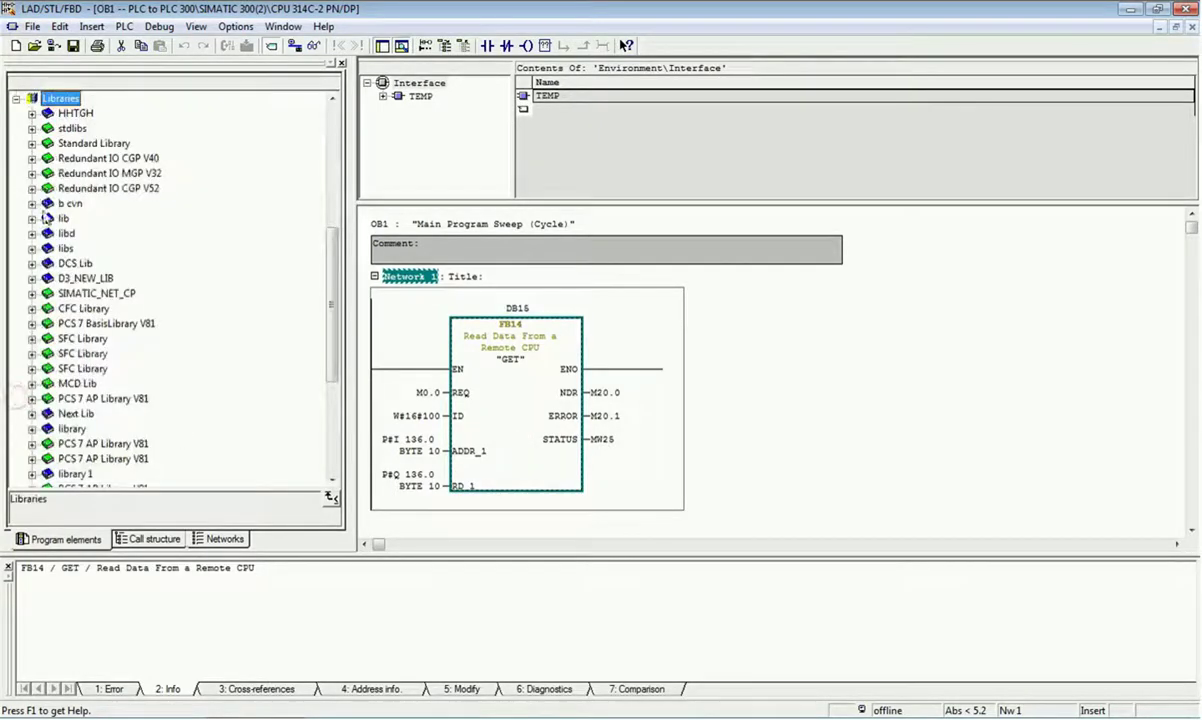
click(46, 143)
click(32, 143)
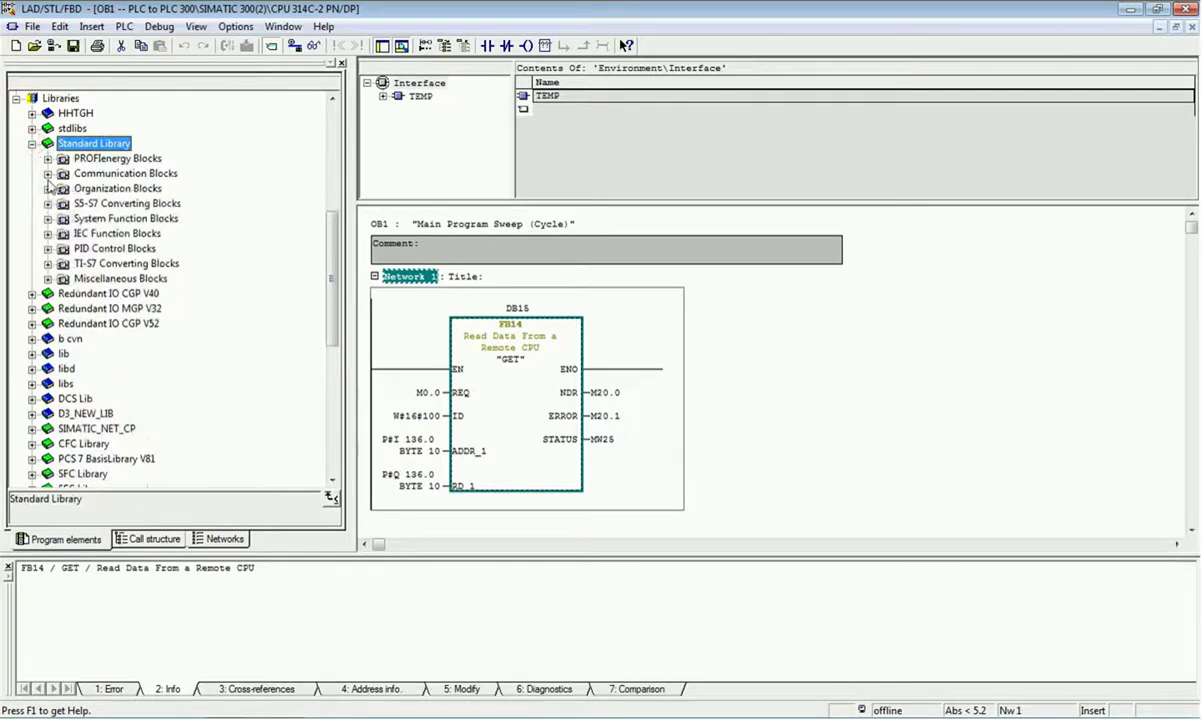
double_click(45, 173)
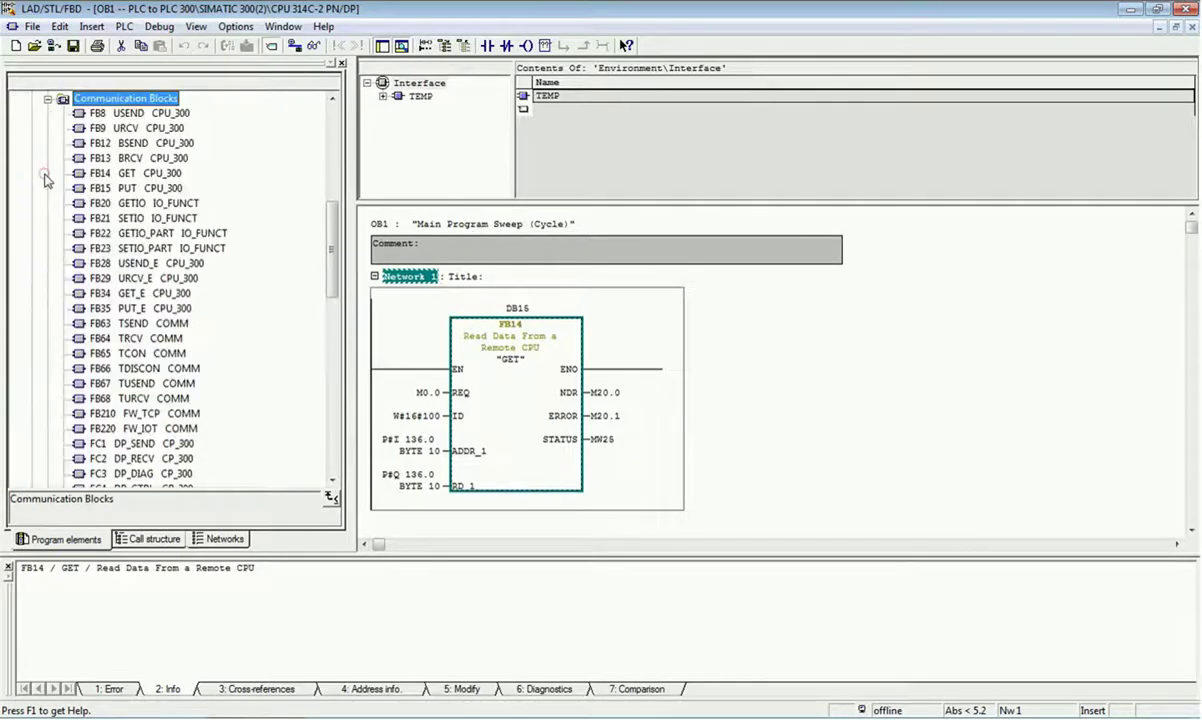
click(140, 175)
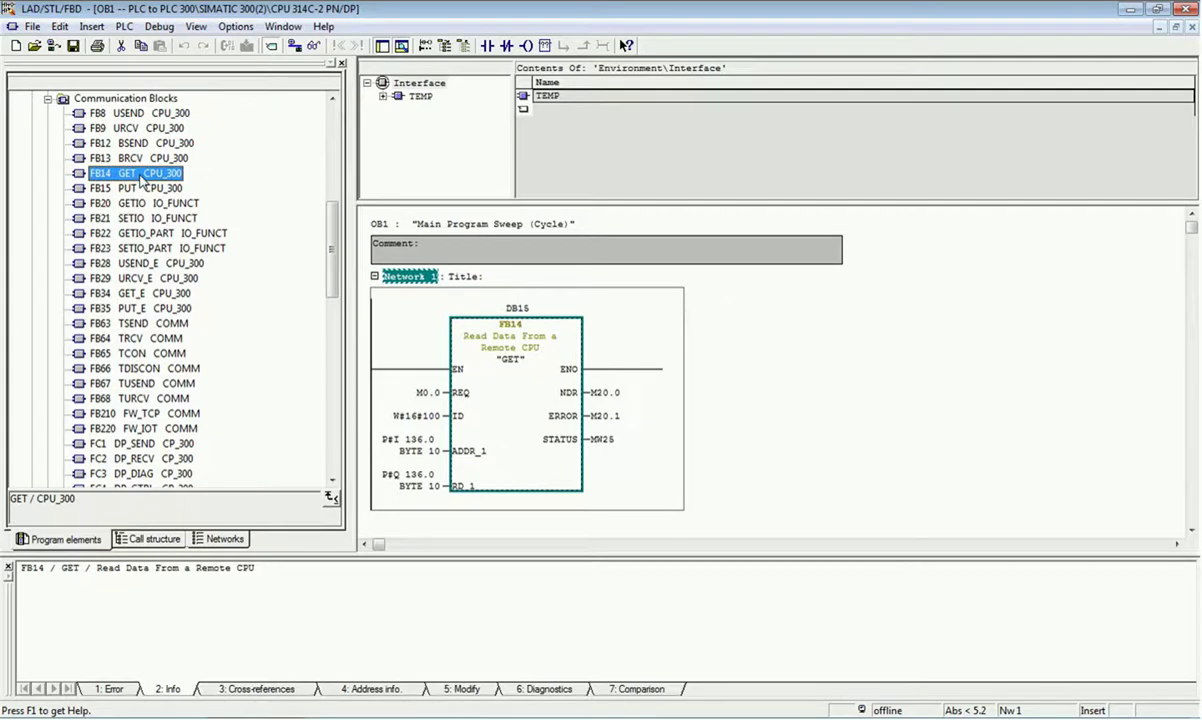
Check the REQ and ID parameters of the GET block in OB1 of SIMATIC 300(2), and close the block editor
click(527, 404)
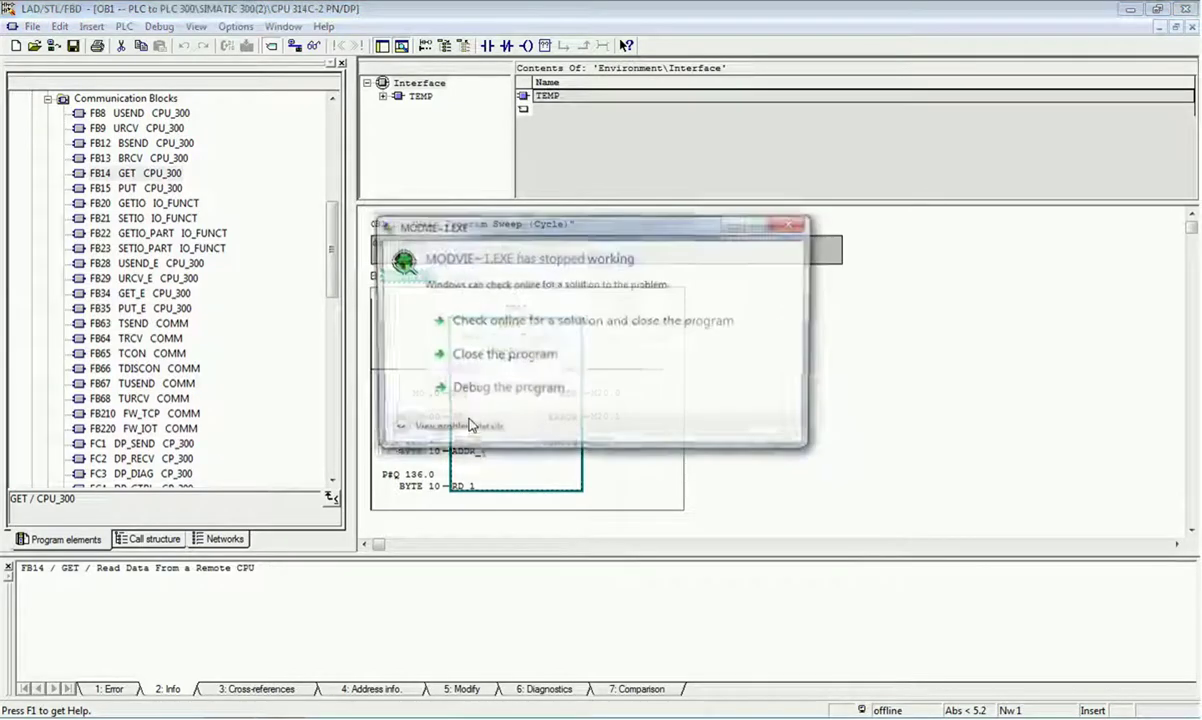
click(790, 222)
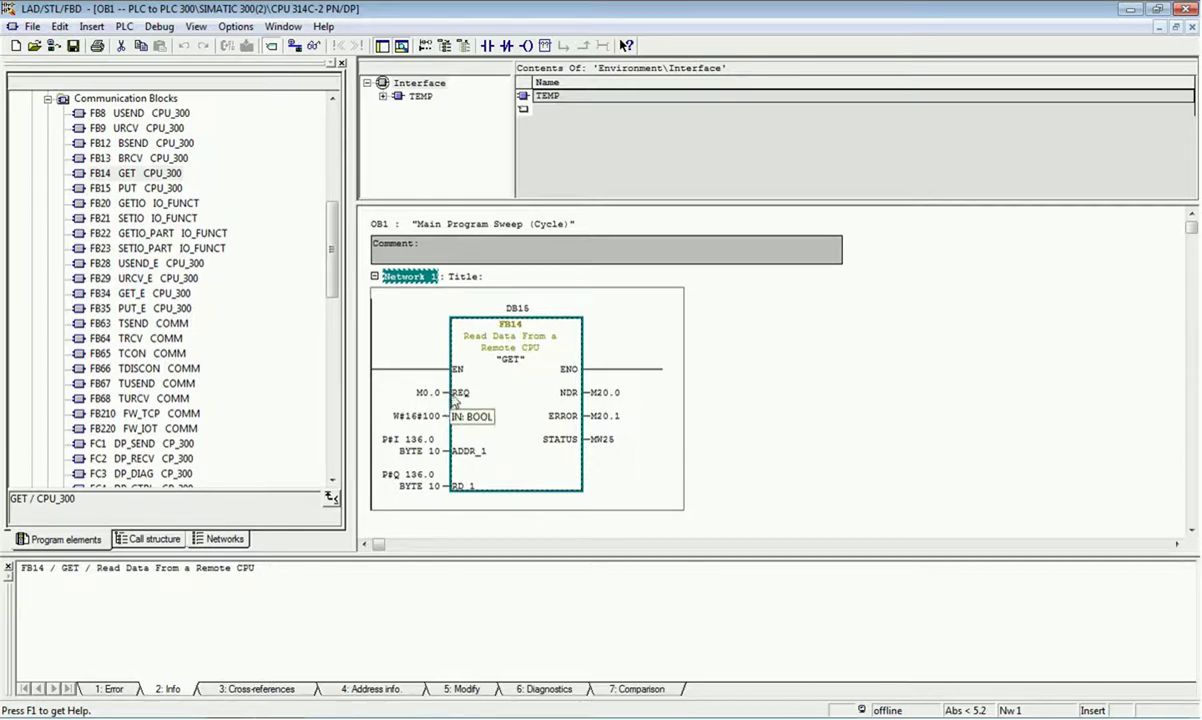
click(446, 416)
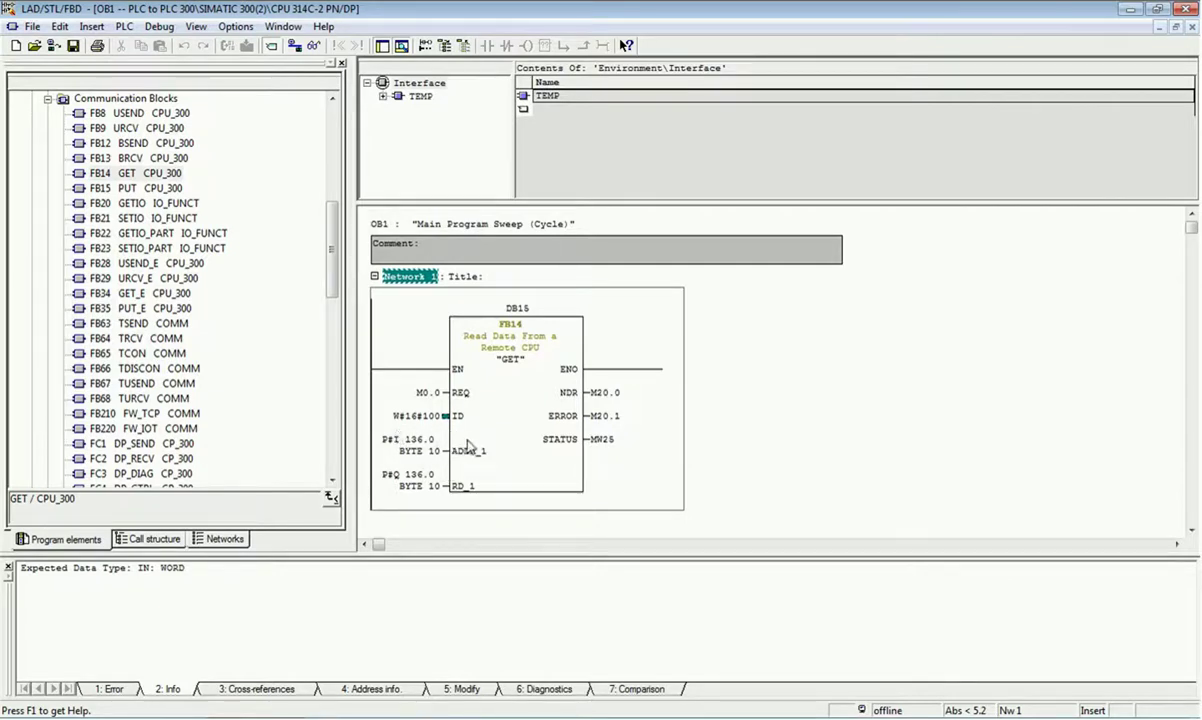
click(448, 418)
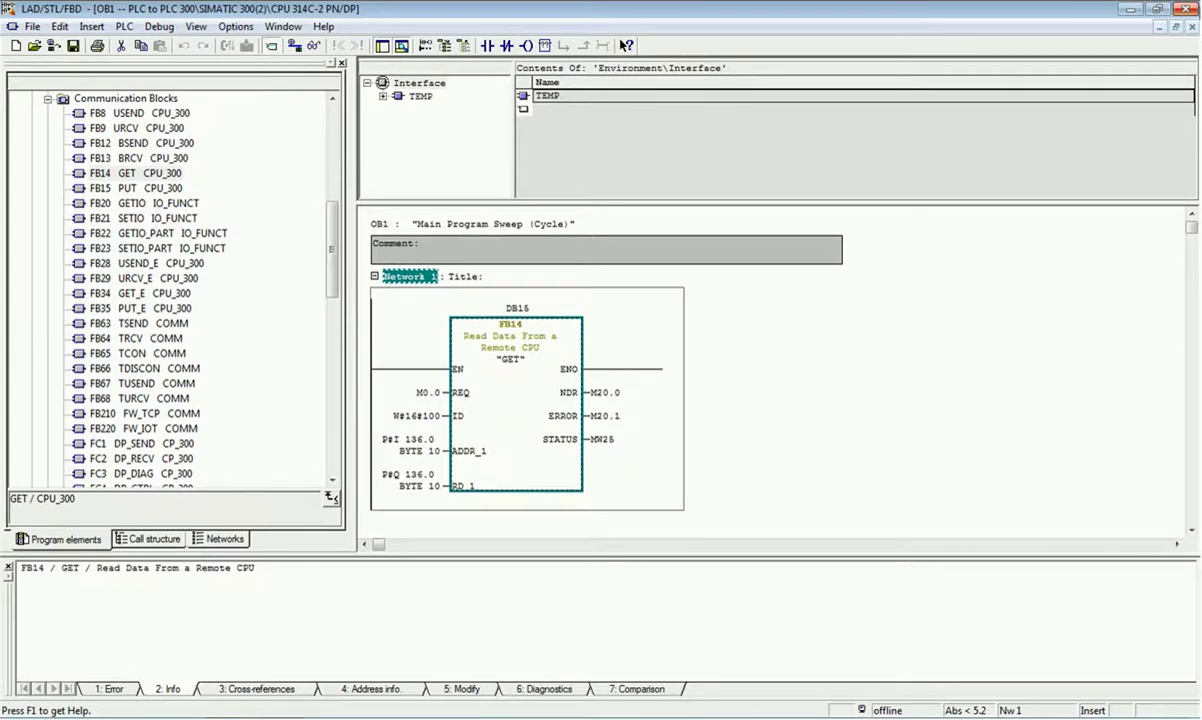
click(1183, 9)
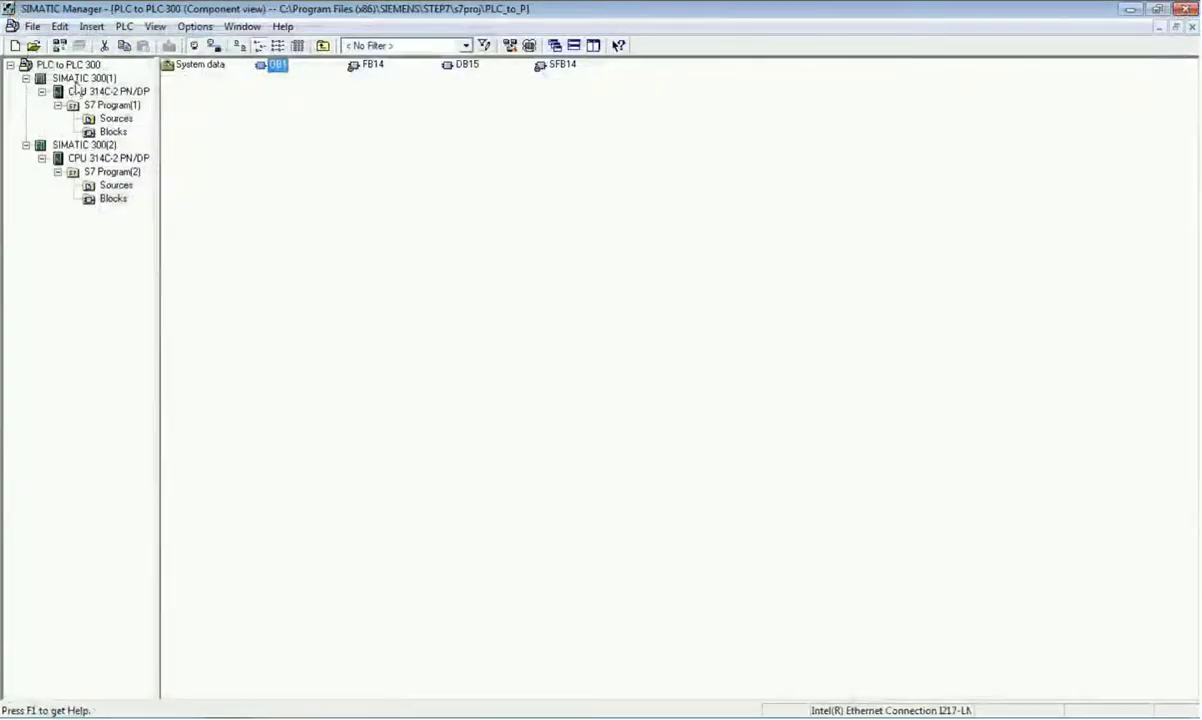
Download the SIMATIC 300(1) station to its CPU, stopping the module, overwriting all existing blocks and restarting it
click(82, 78)
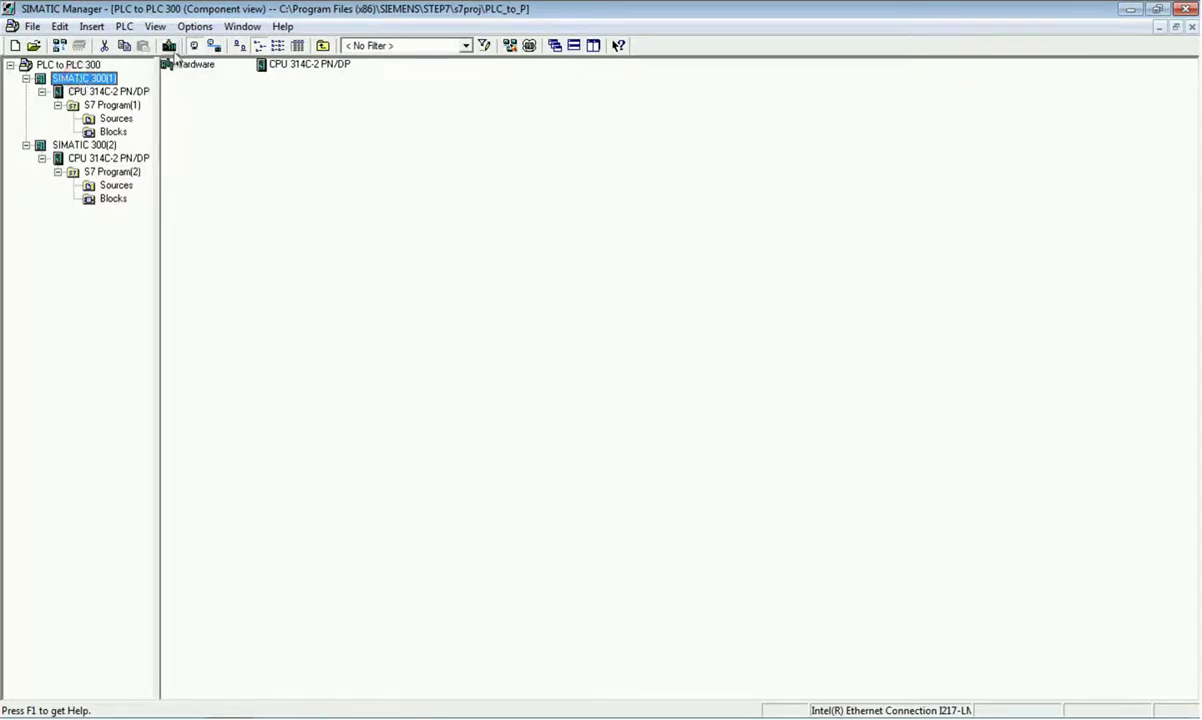
click(169, 46)
click(499, 449)
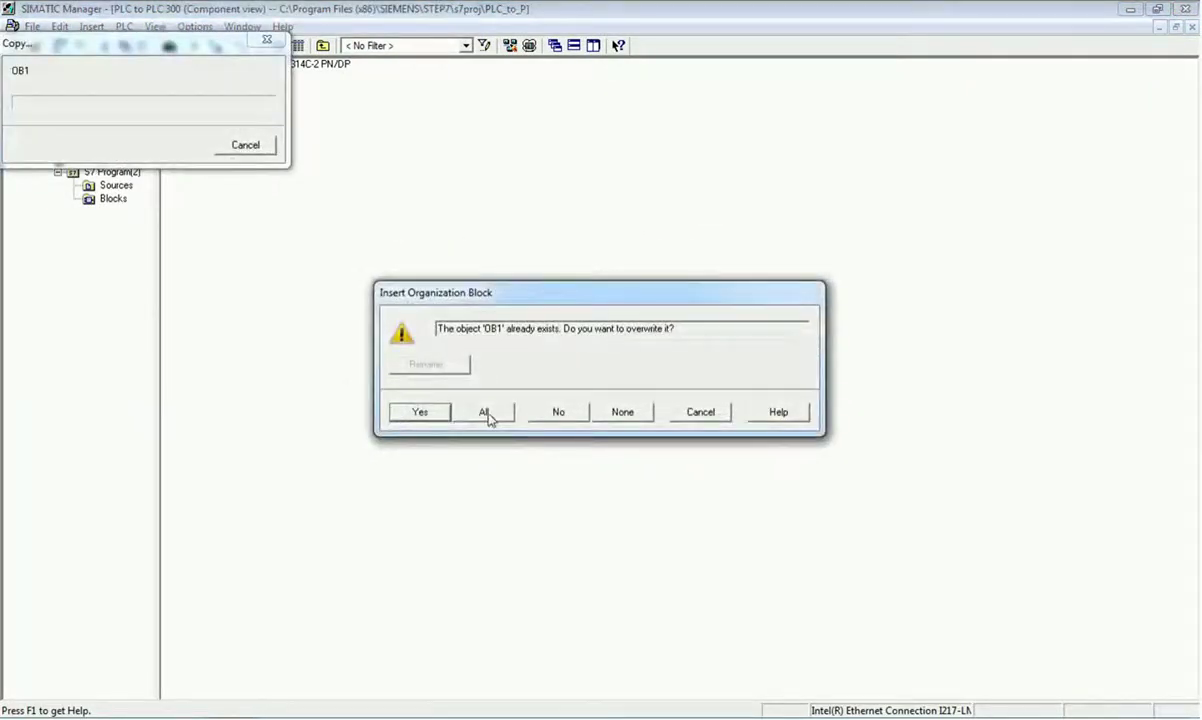
click(487, 414)
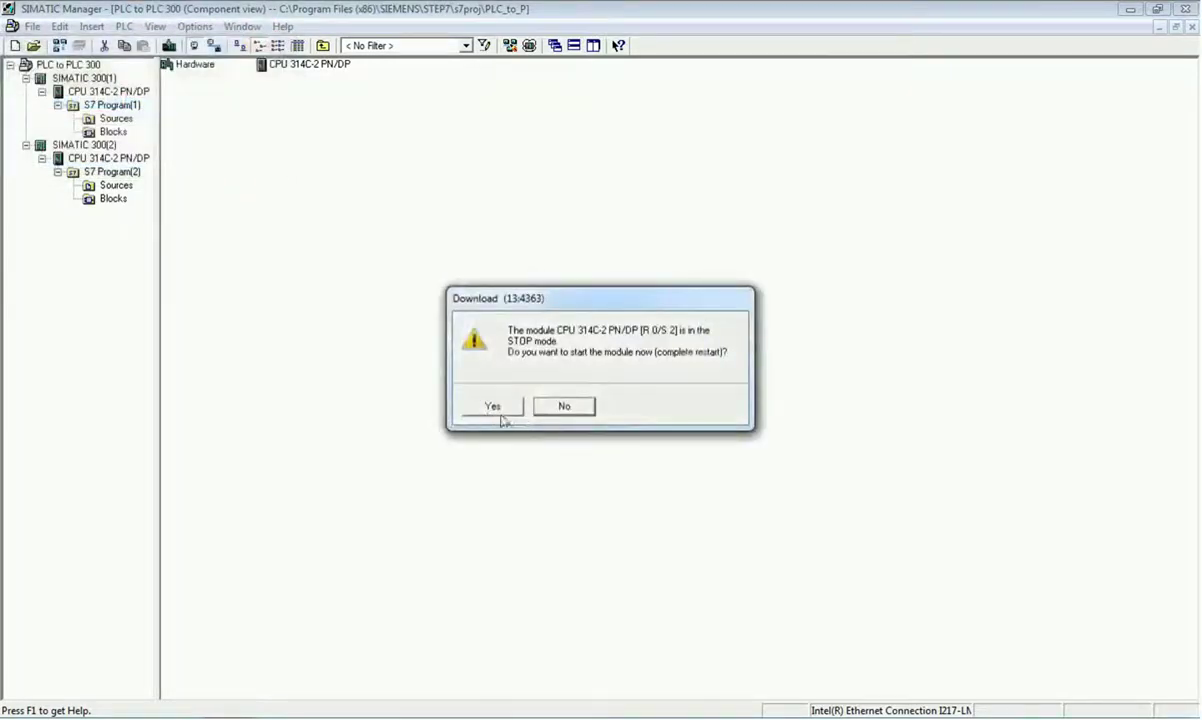
click(499, 410)
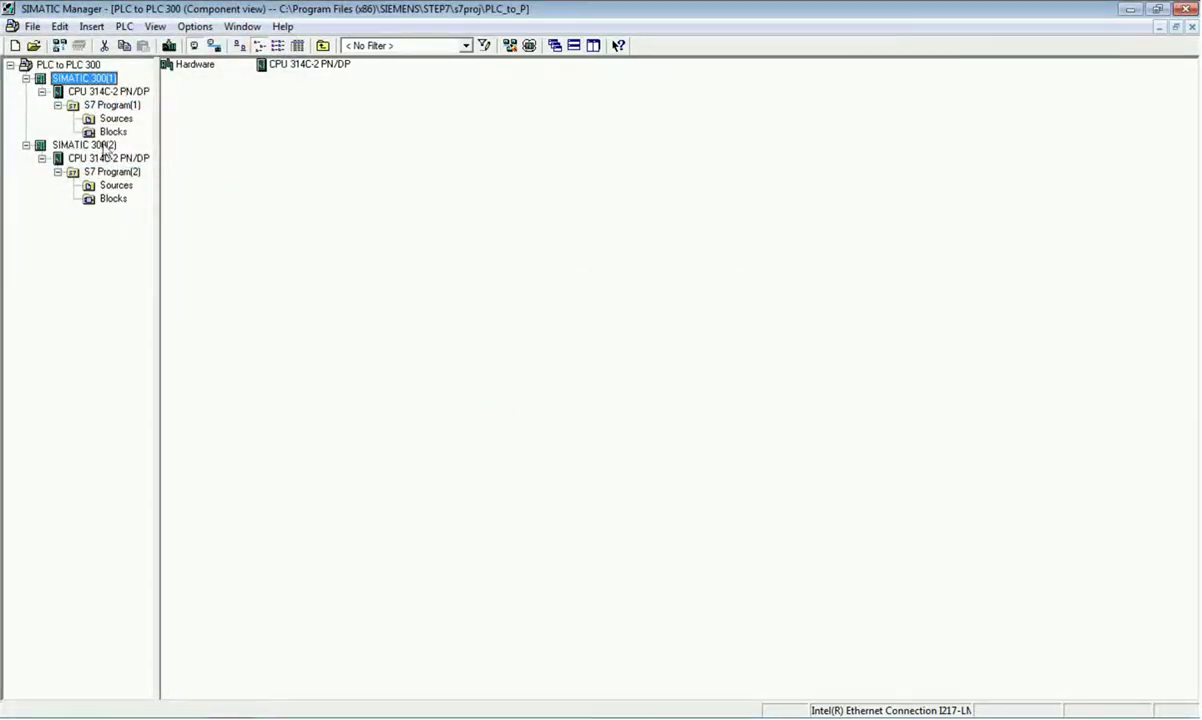
Download the SIMATIC 300(2) station to its CPU, stopping the module, overwriting the existing blocks and restarting it
click(100, 145)
click(168, 46)
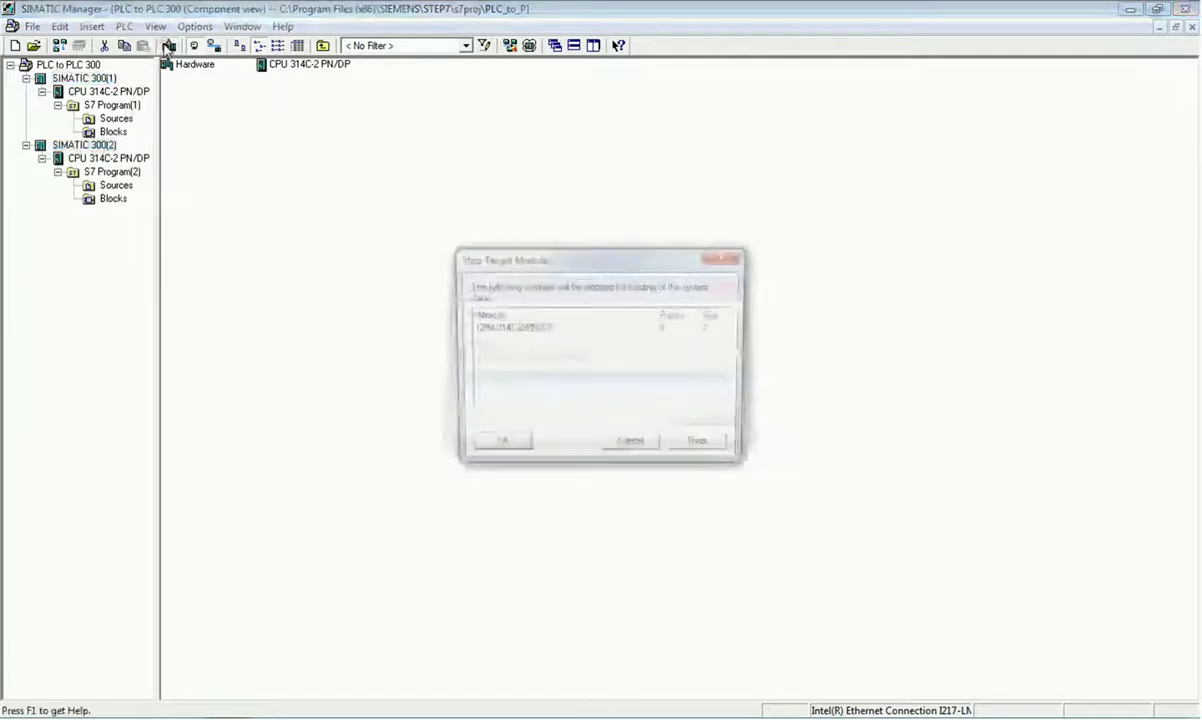
click(493, 442)
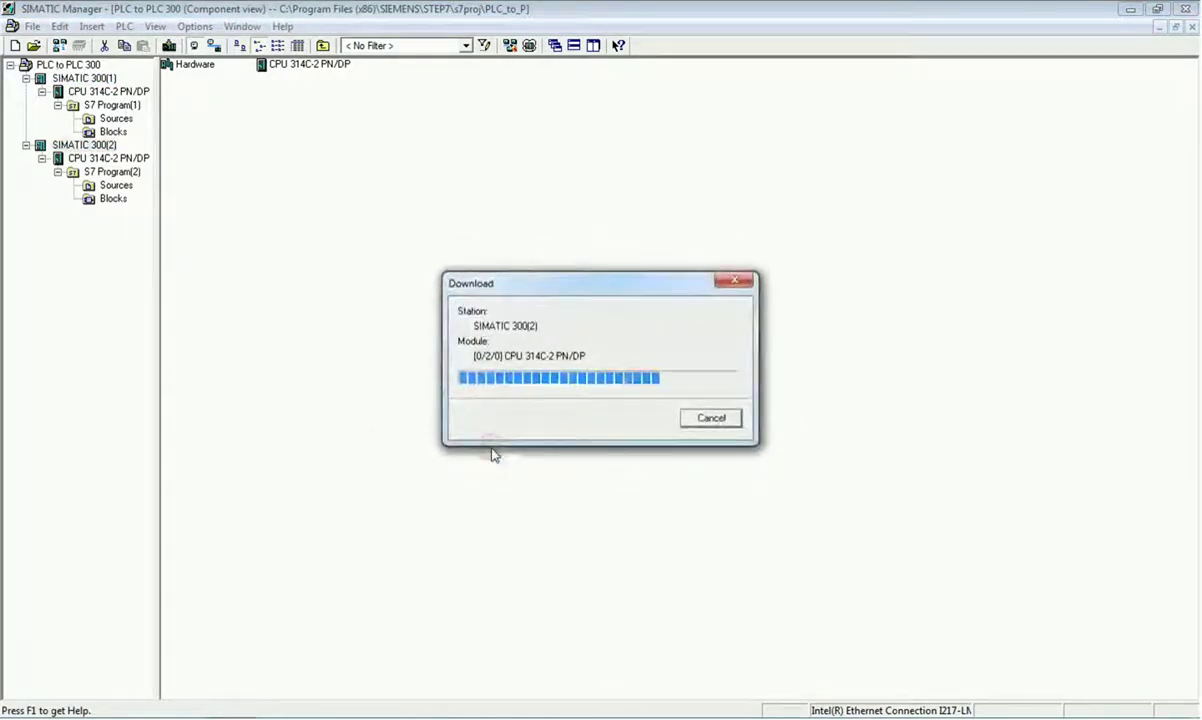
click(484, 411)
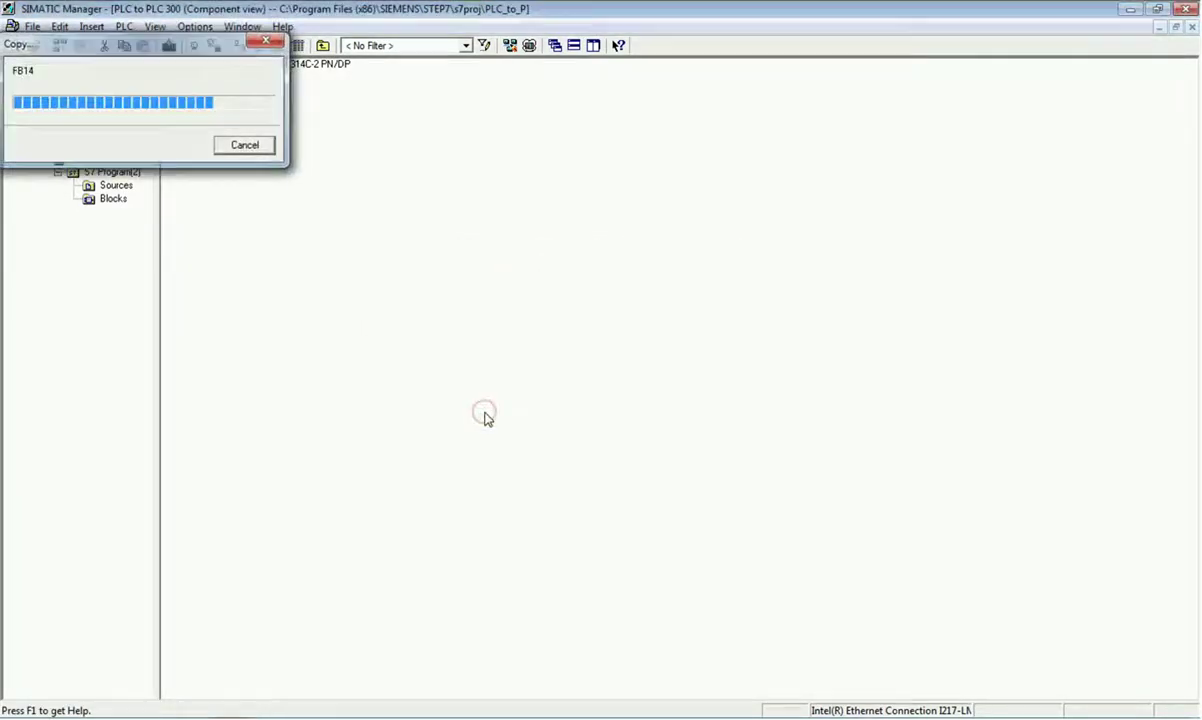
click(486, 412)
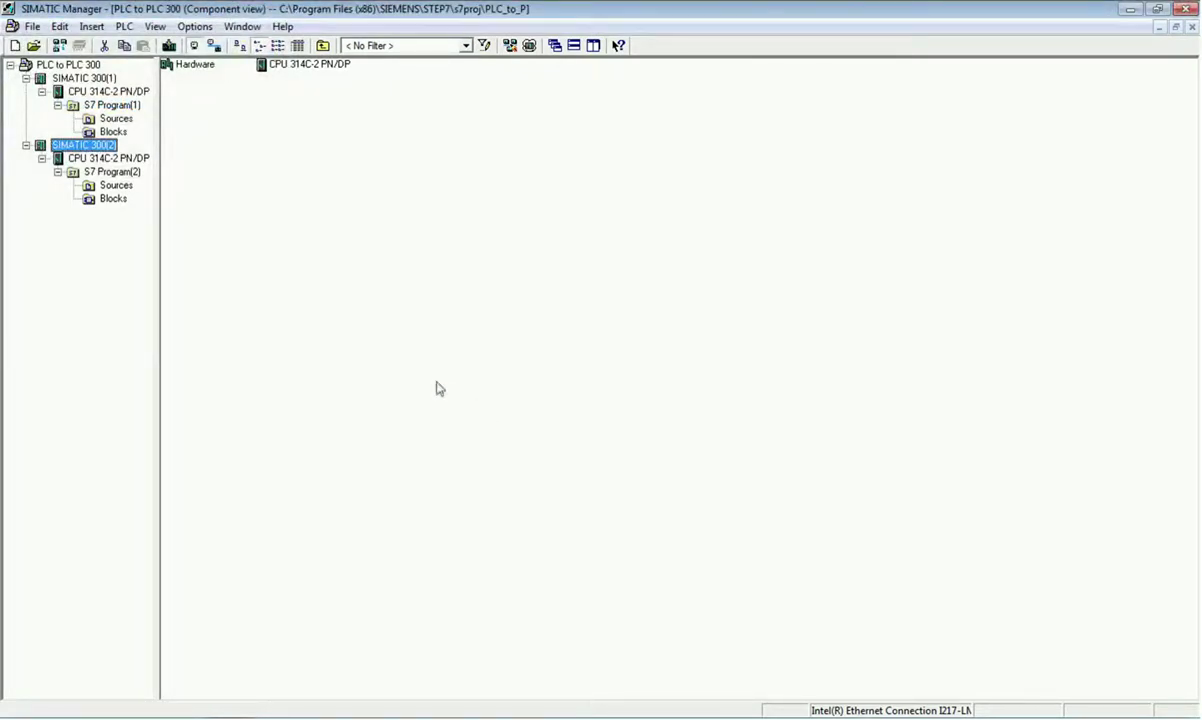
Check both stations' Ethernet interfaces in the network configuration, and view the connection table of the SIMATIC 300(1) CPU
click(508, 46)
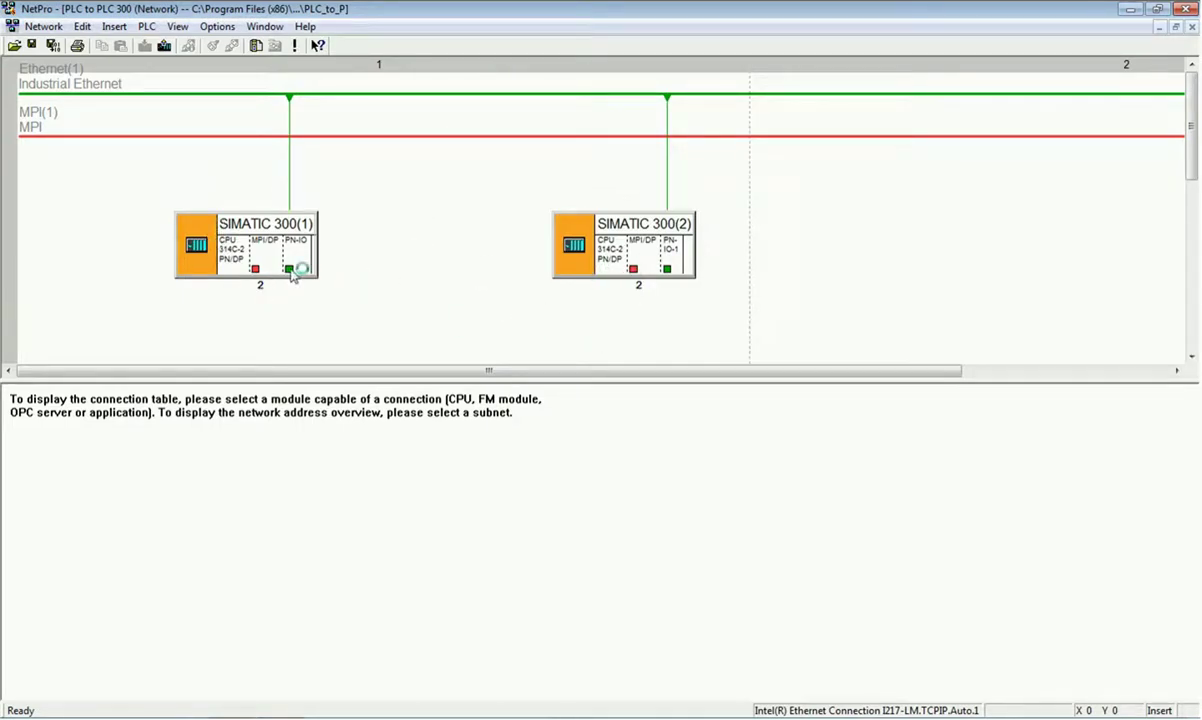
mouse_move(291, 276)
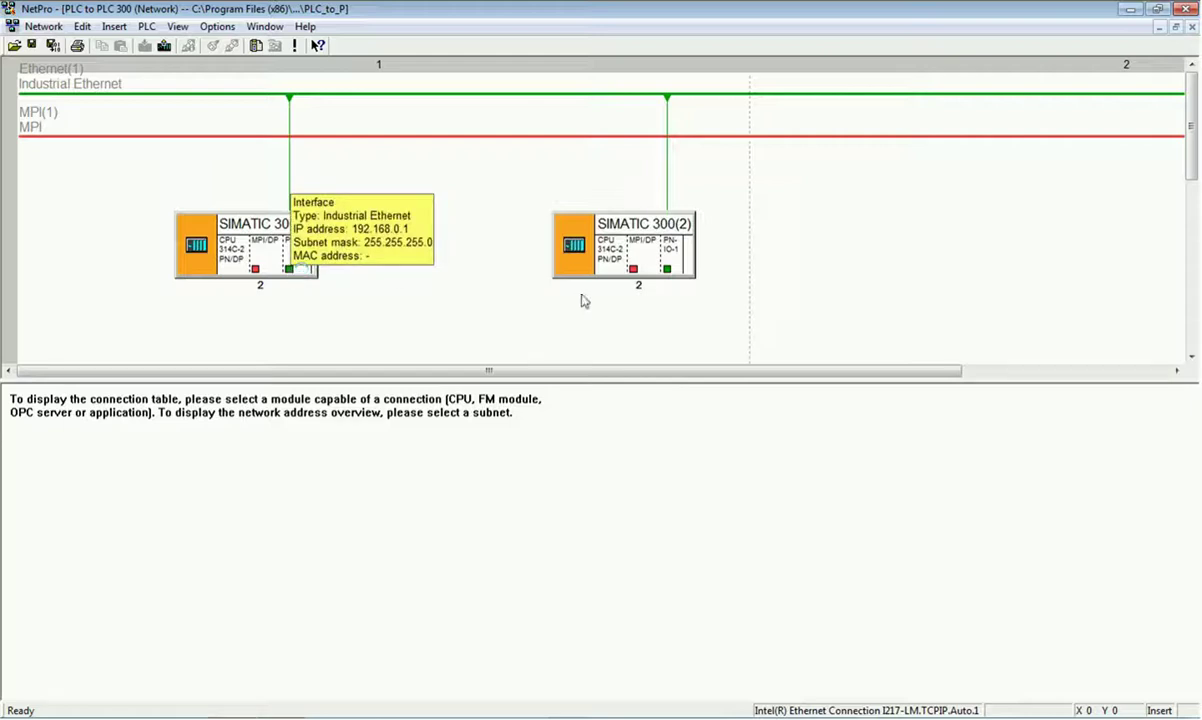
mouse_move(667, 274)
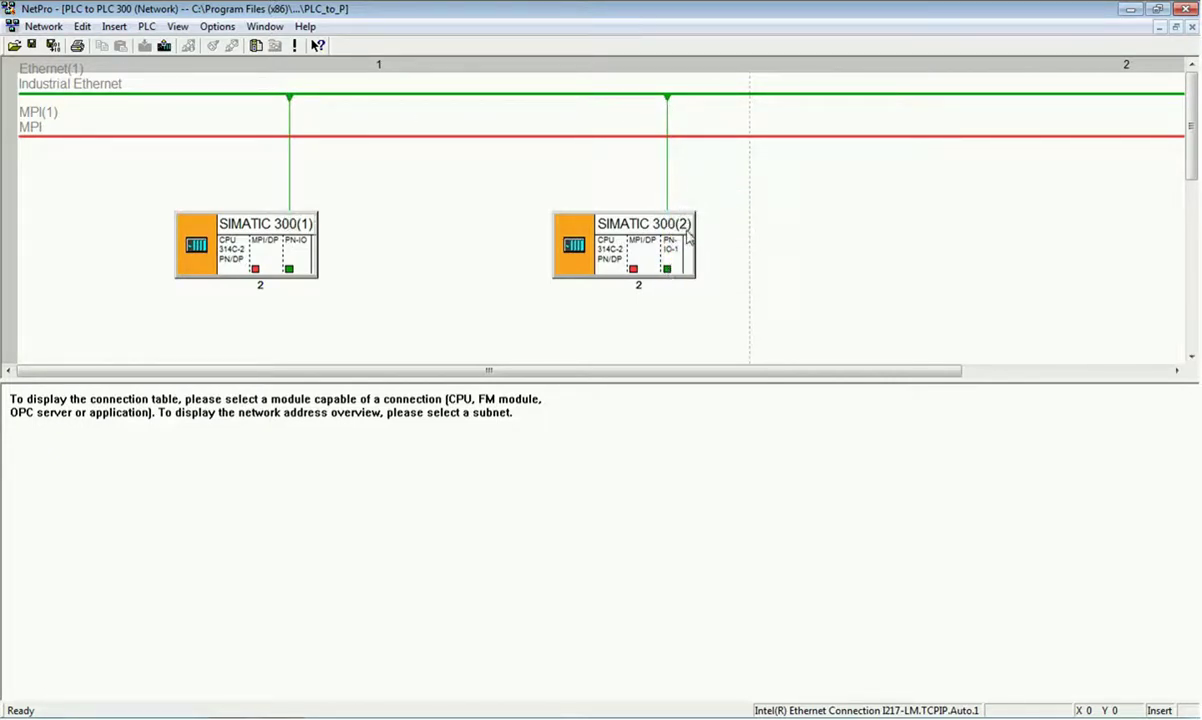
click(231, 258)
mouse_move(231, 260)
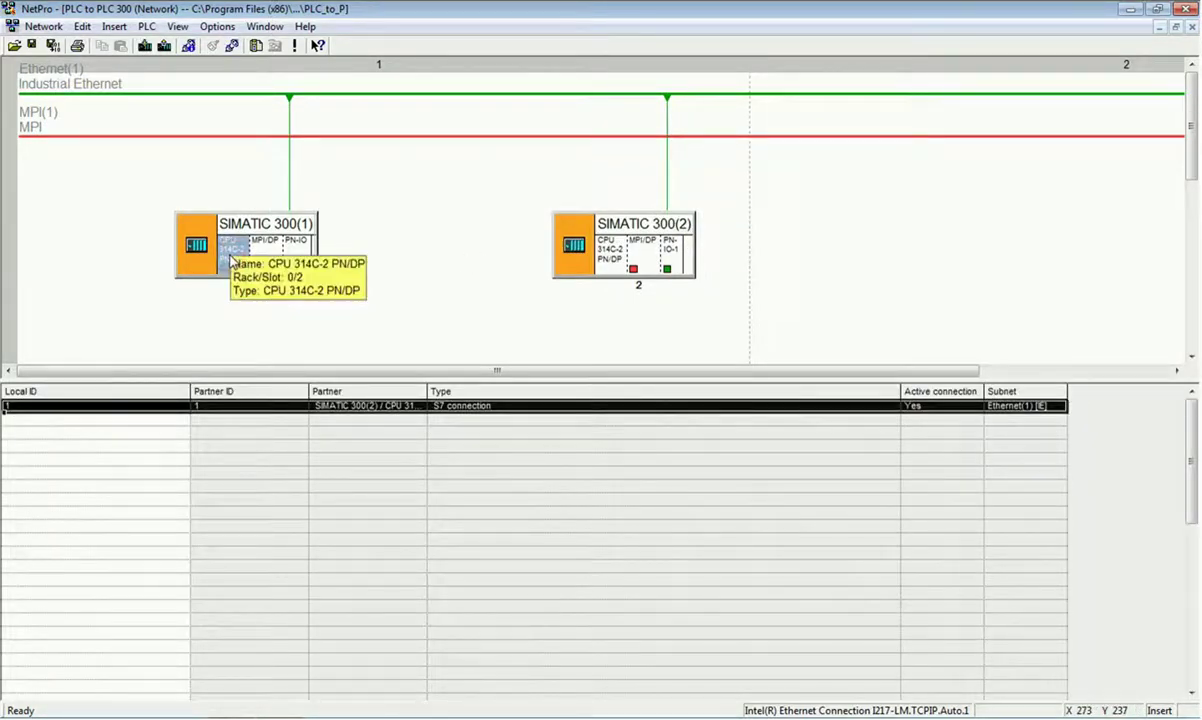
mouse_move(252, 240)
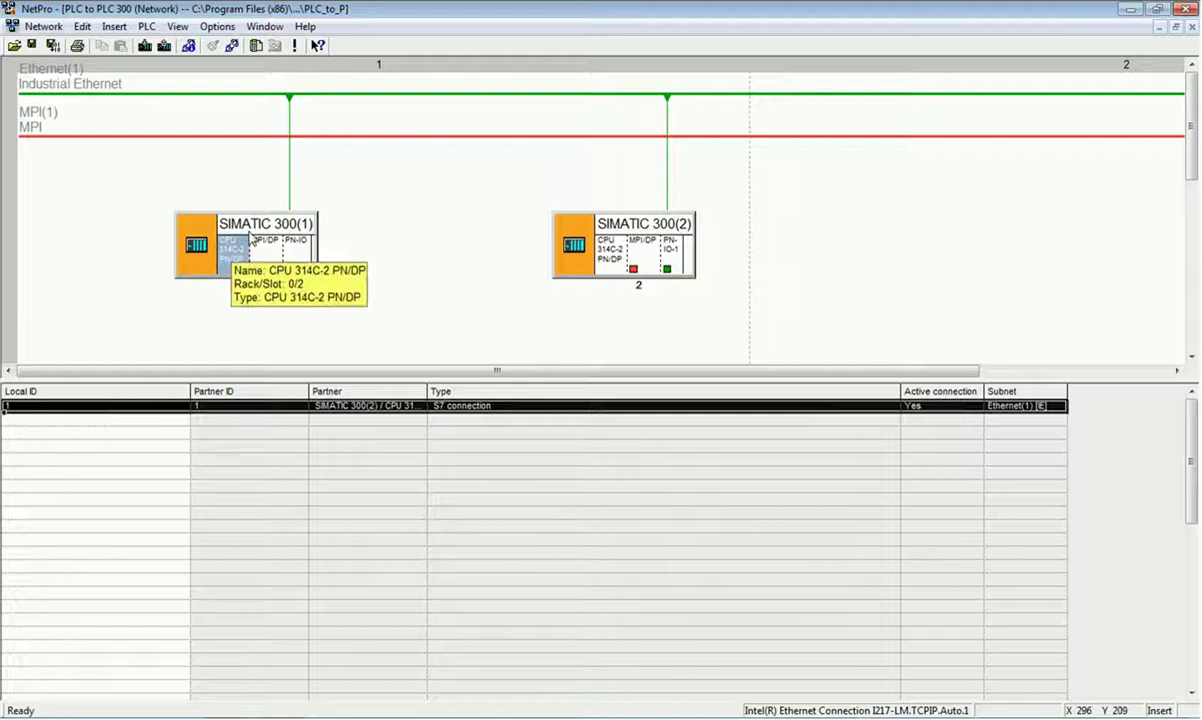
right_click(114, 424)
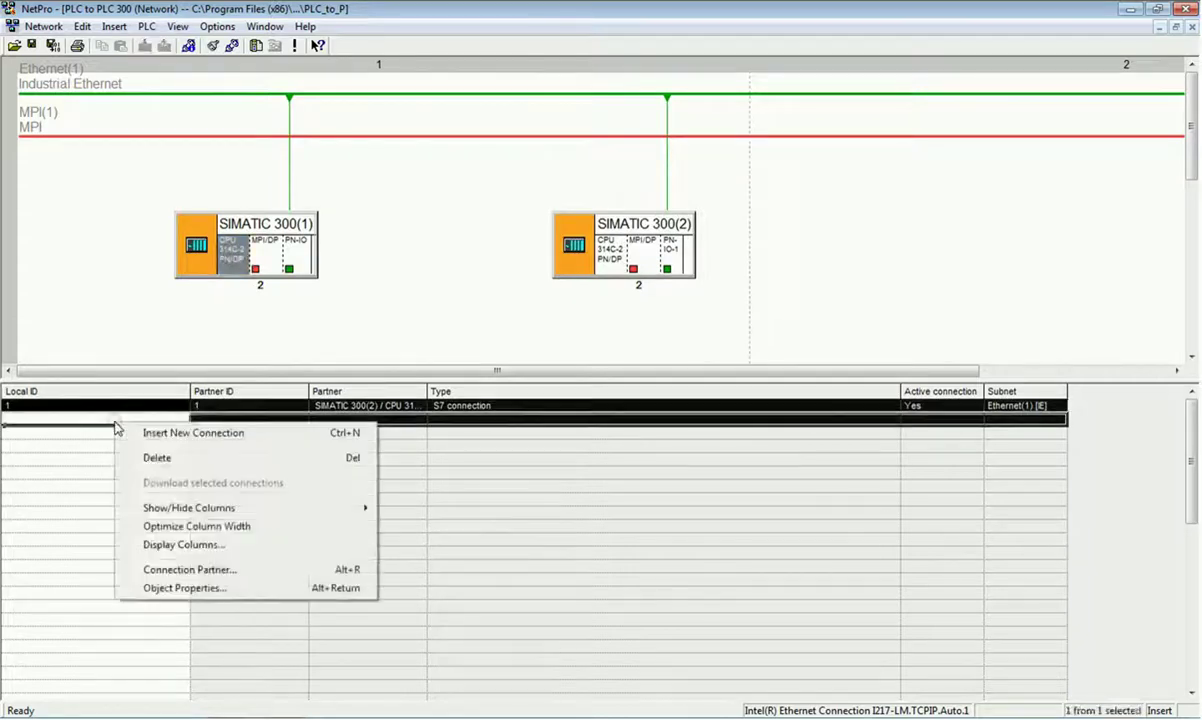
click(200, 437)
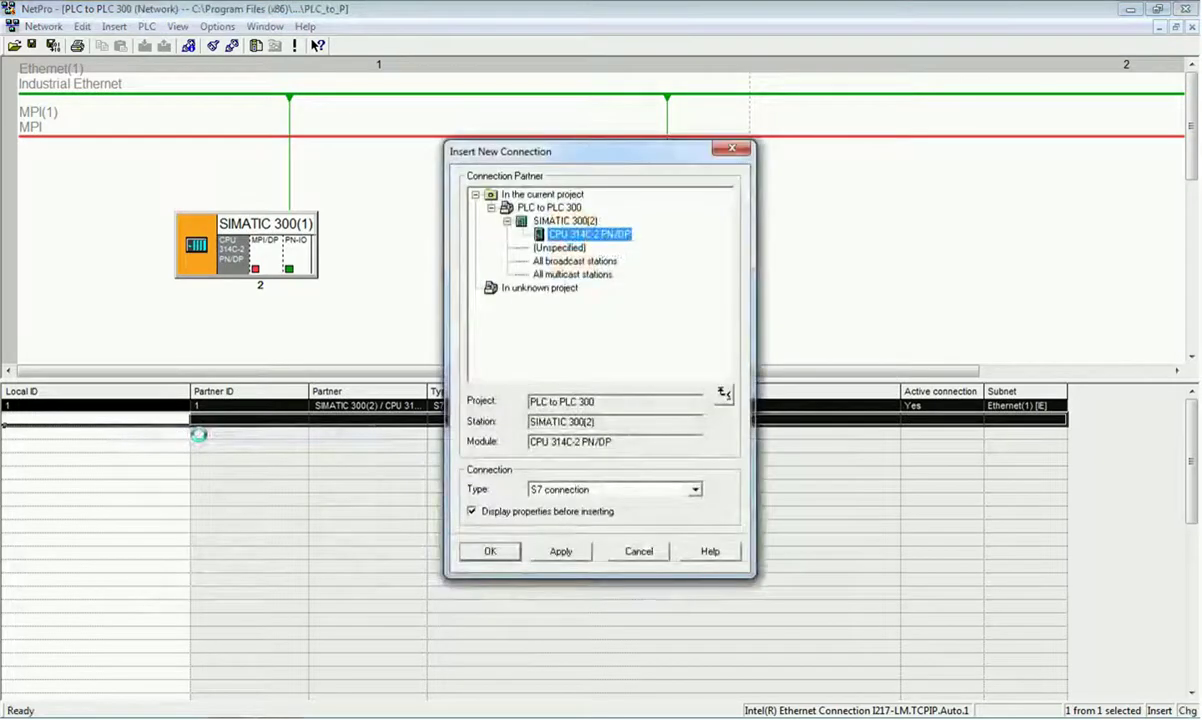
click(492, 554)
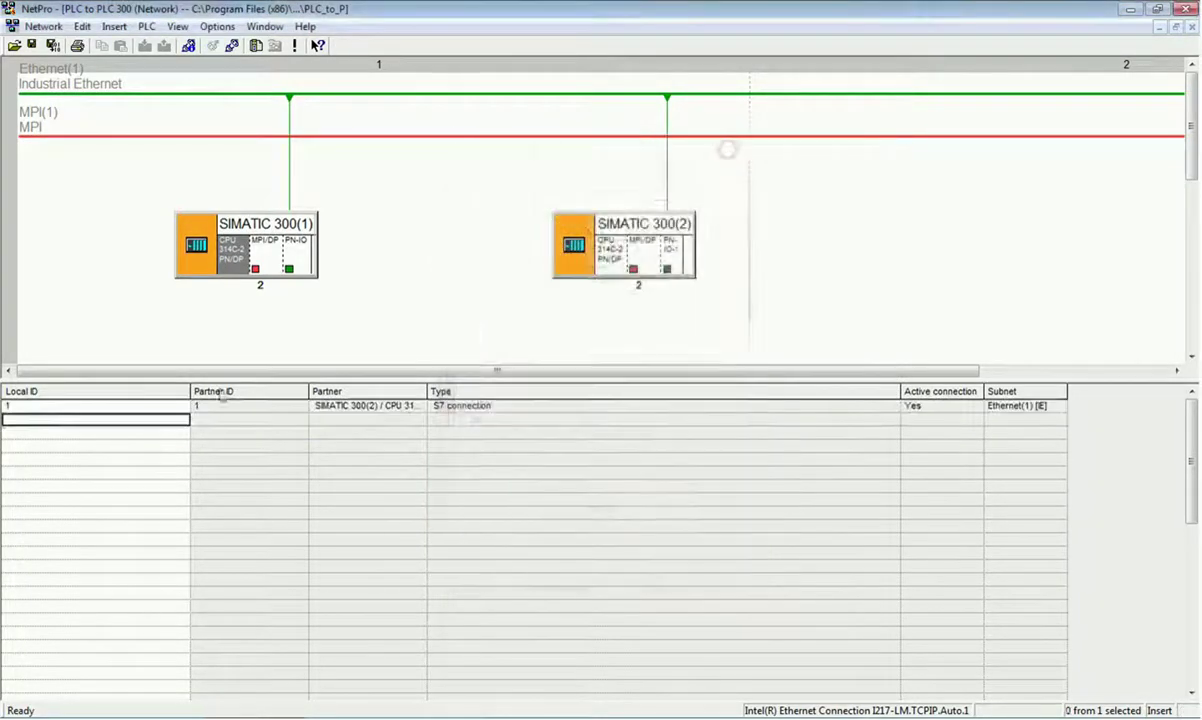
Save and compile the network configuration containing the S7 connection, close the consistency check report, and return to SIMATIC Manager
click(507, 410)
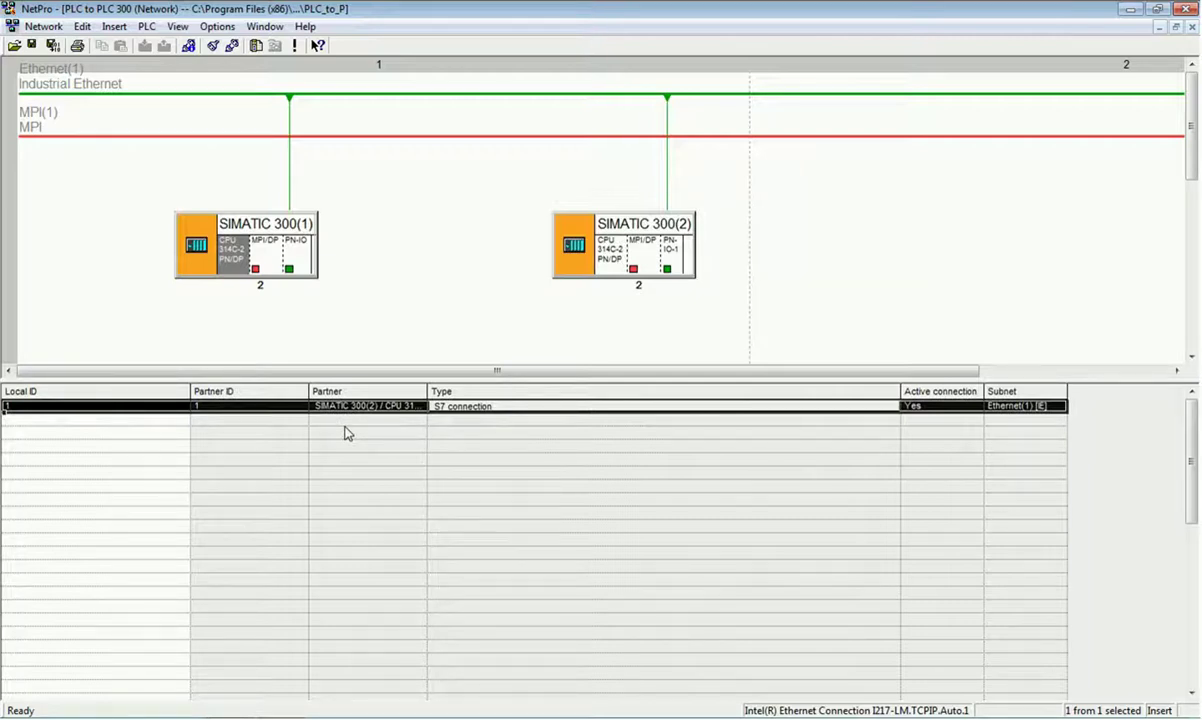
click(52, 46)
click(522, 412)
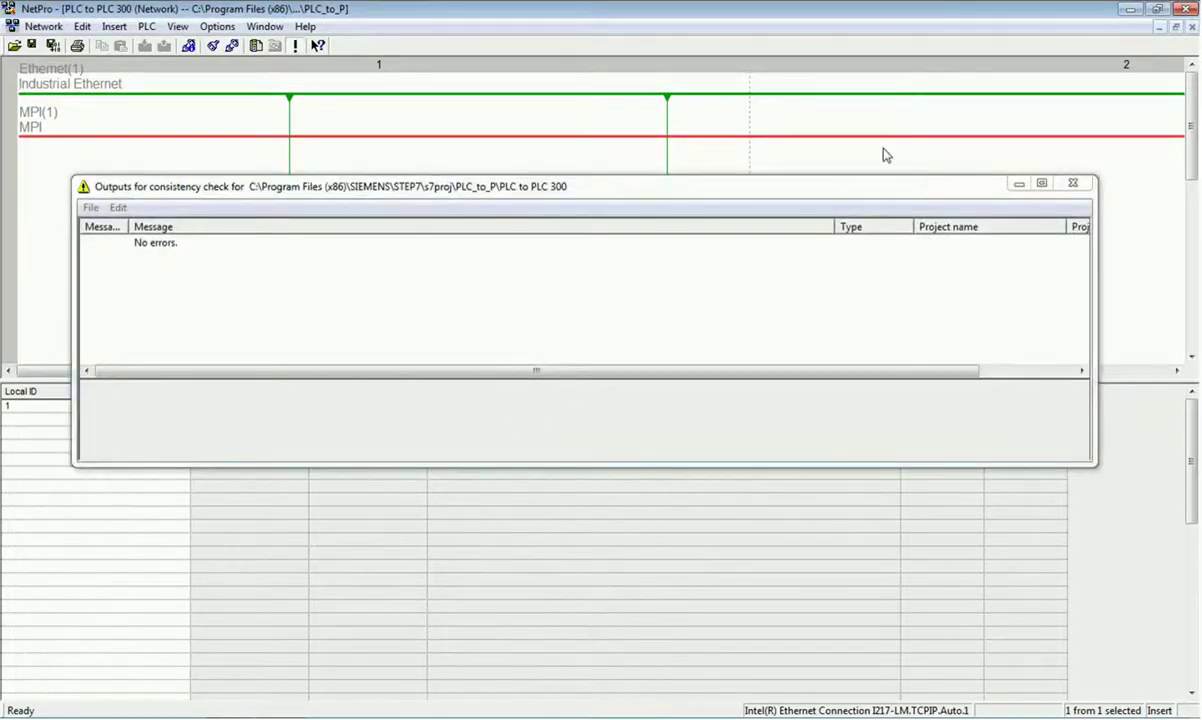
click(1072, 183)
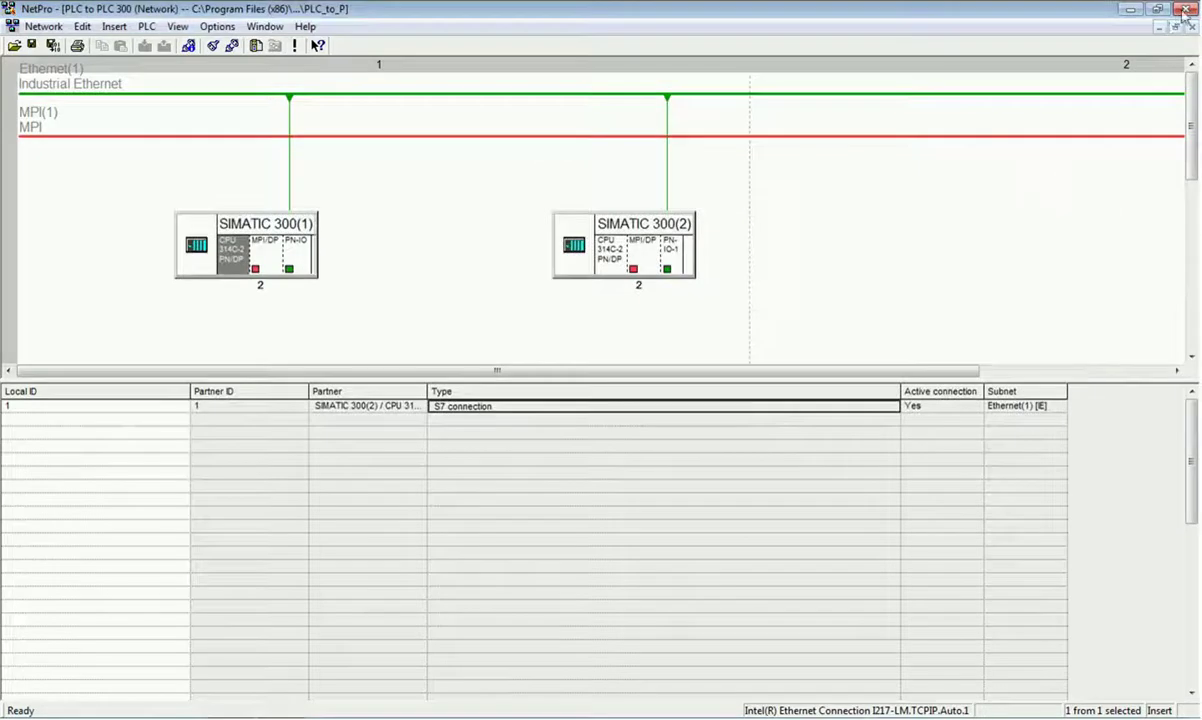
click(1128, 10)
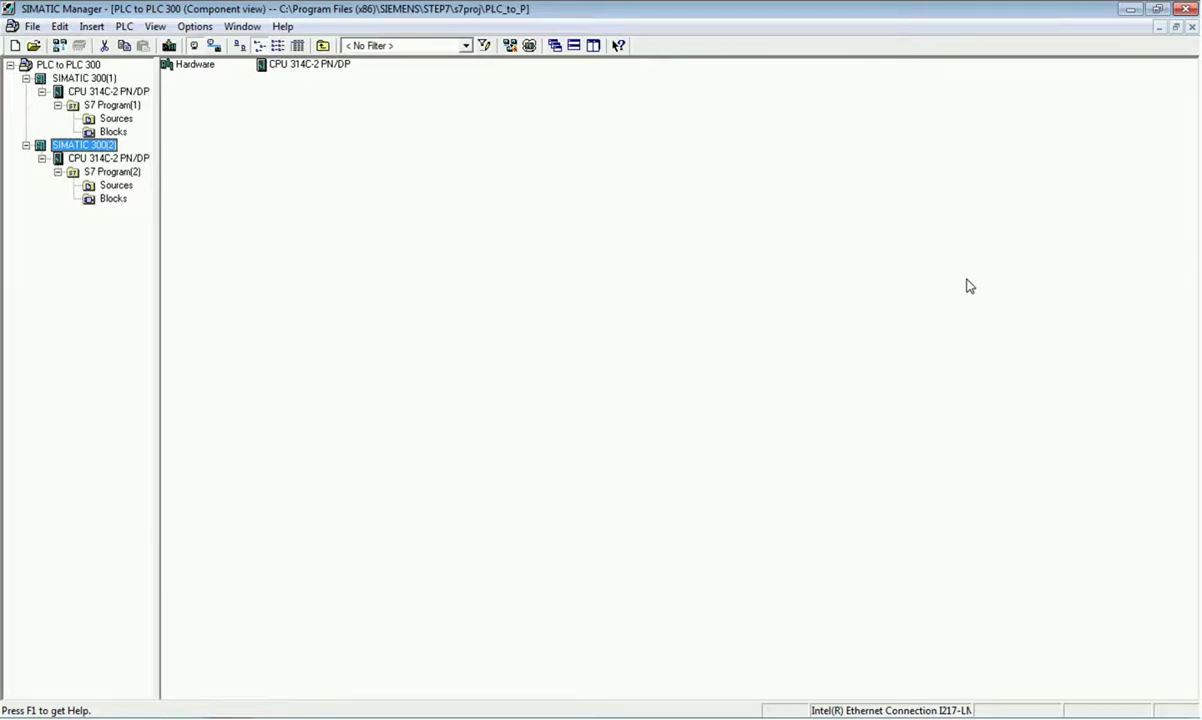
Review the FB15 PUT block in OB1 of SIMATIC 300(1), and close the block editor
click(130, 92)
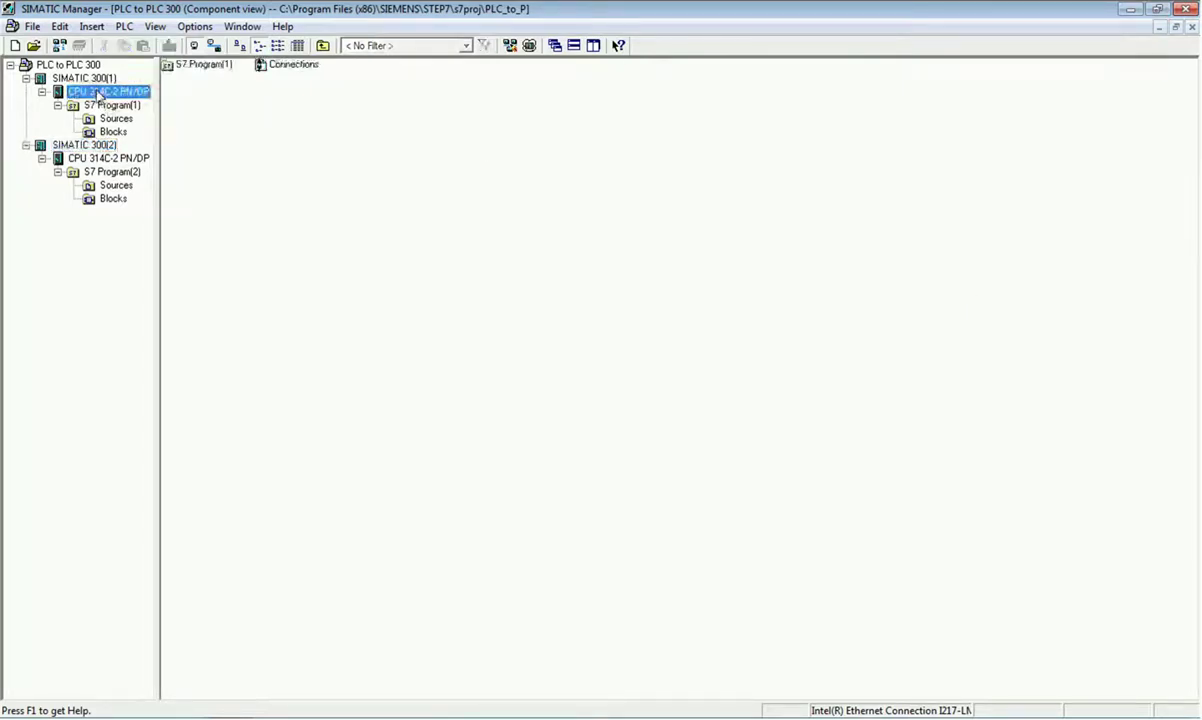
click(113, 131)
double_click(277, 64)
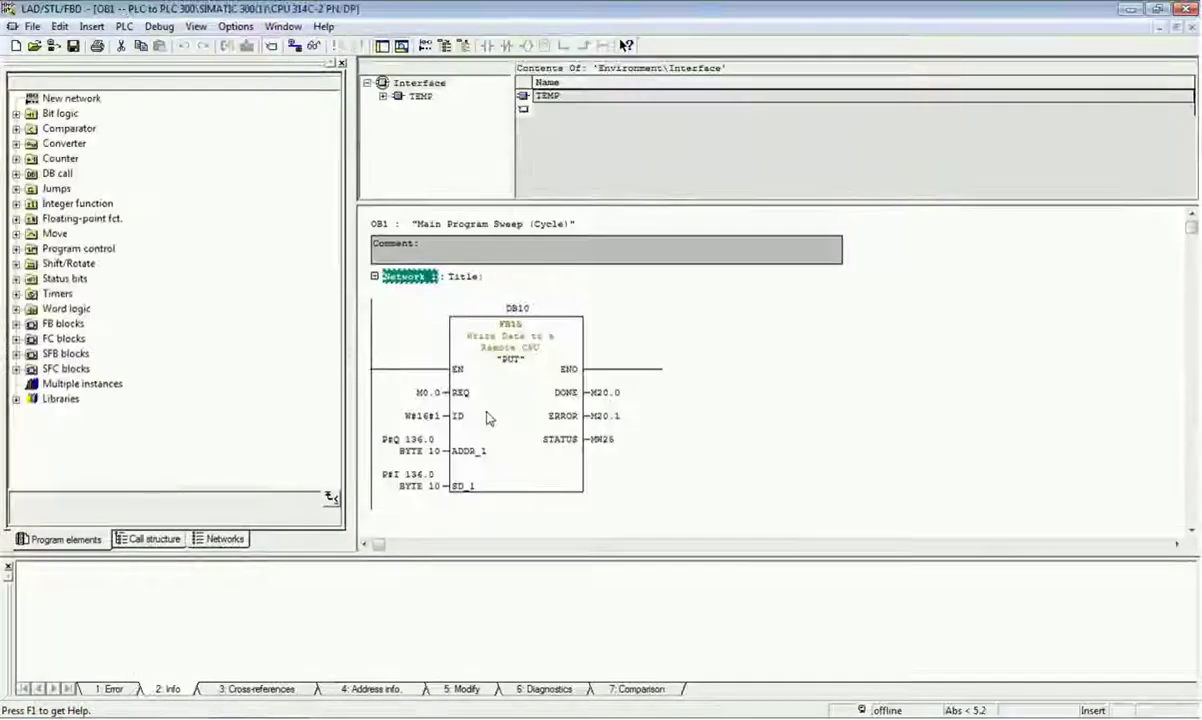
click(495, 416)
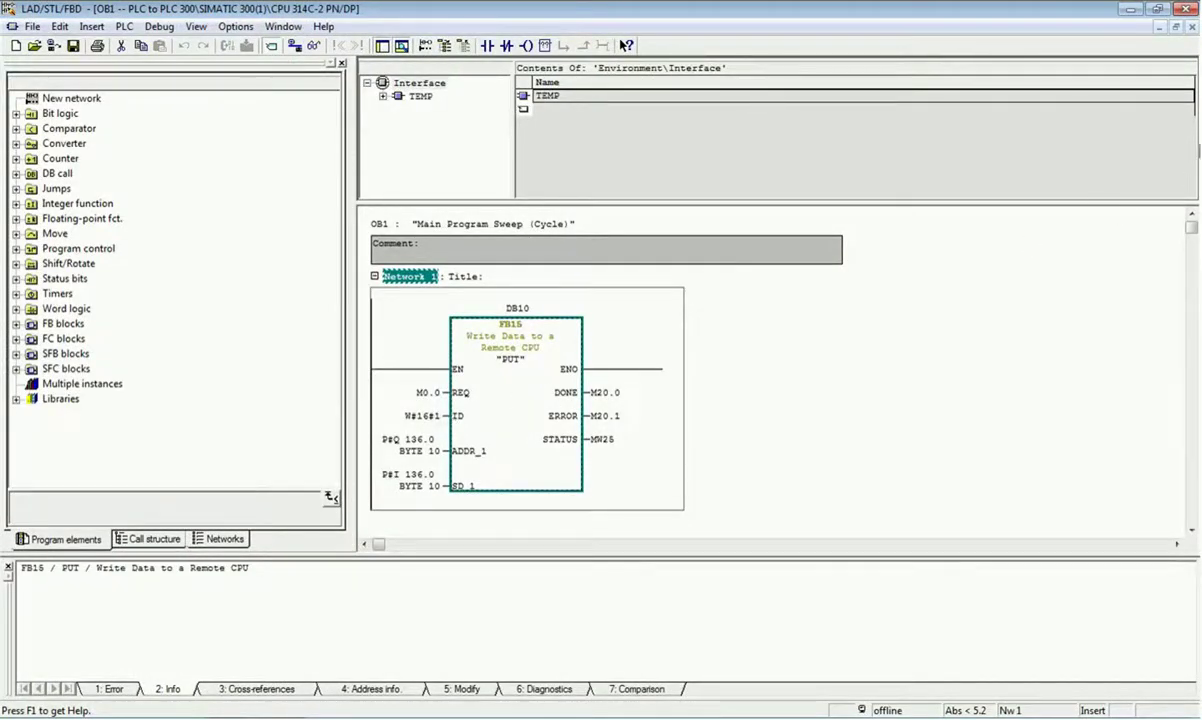
click(1186, 8)
Open OB1 of SIMATIC 300(2) and select its FB14 GET block for review
click(112, 199)
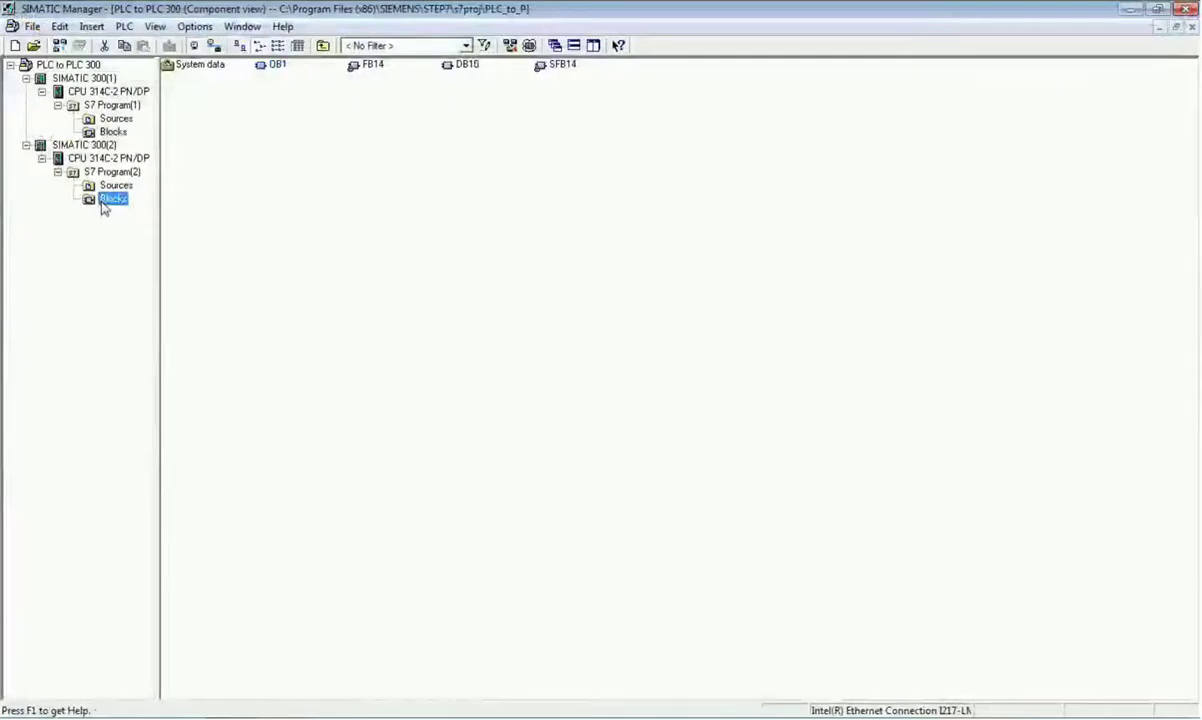
double_click(272, 64)
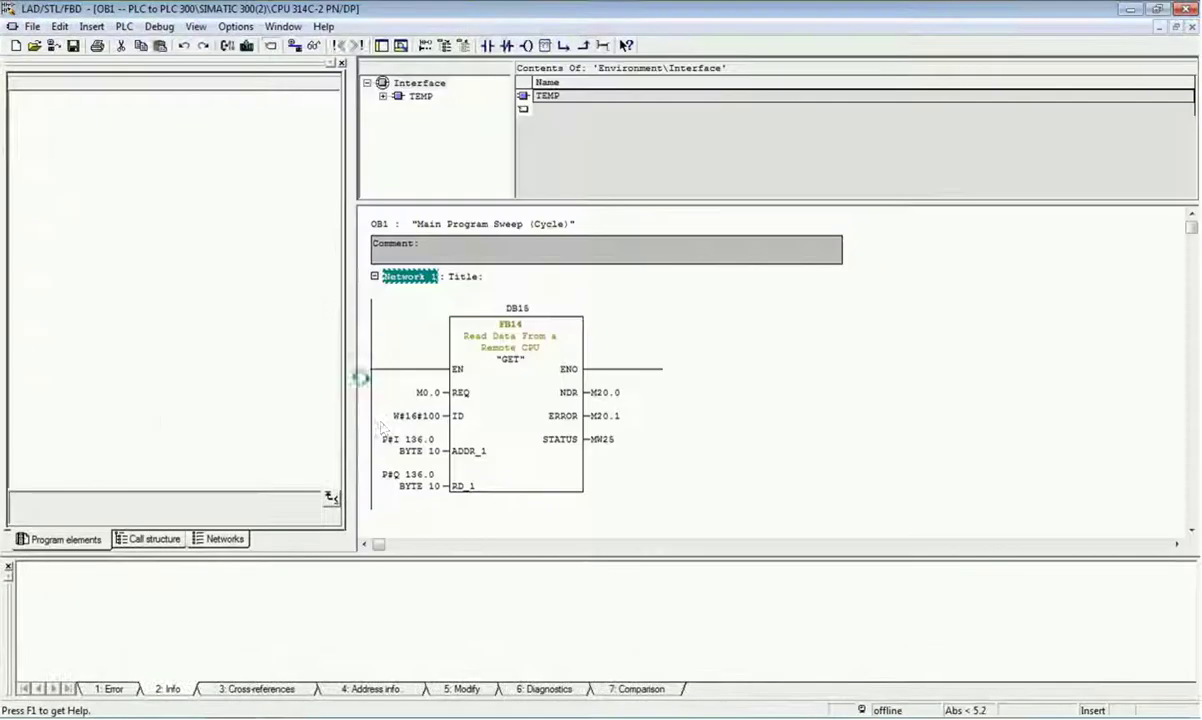
click(494, 401)
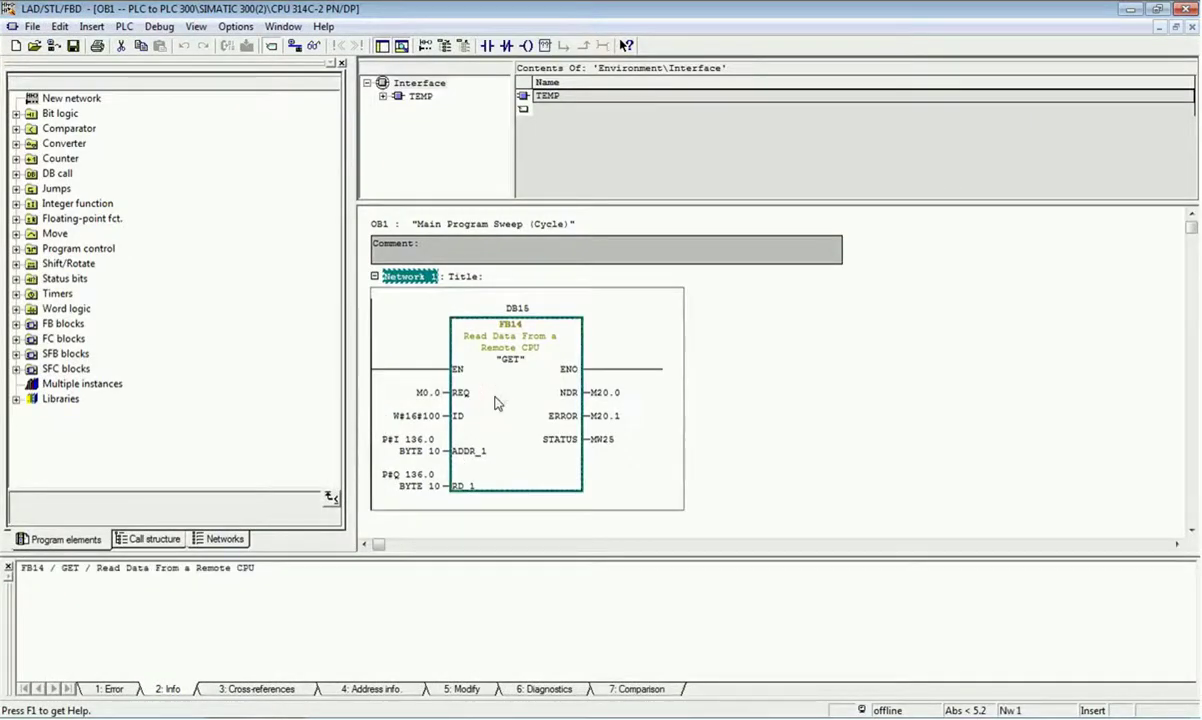